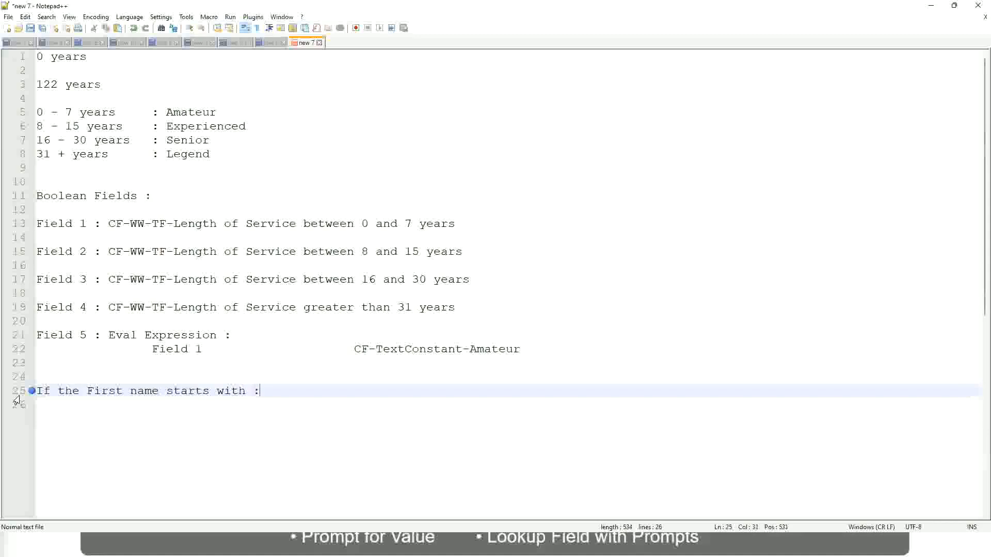
- Complete the first-name rule on line 25 with the range "A - G :" and the label A Listers
type("A ")
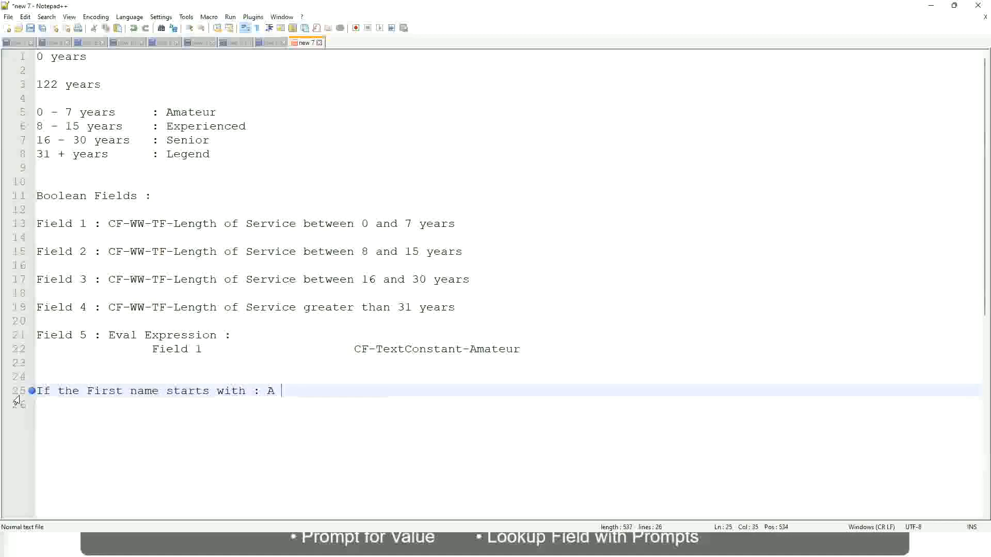
type("- G")
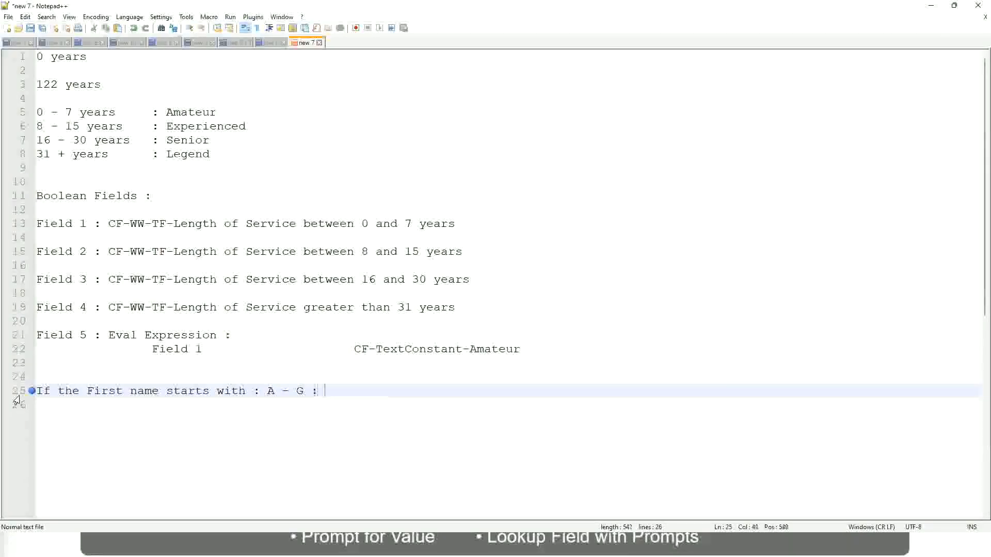
type(":\t\t\tA lI")
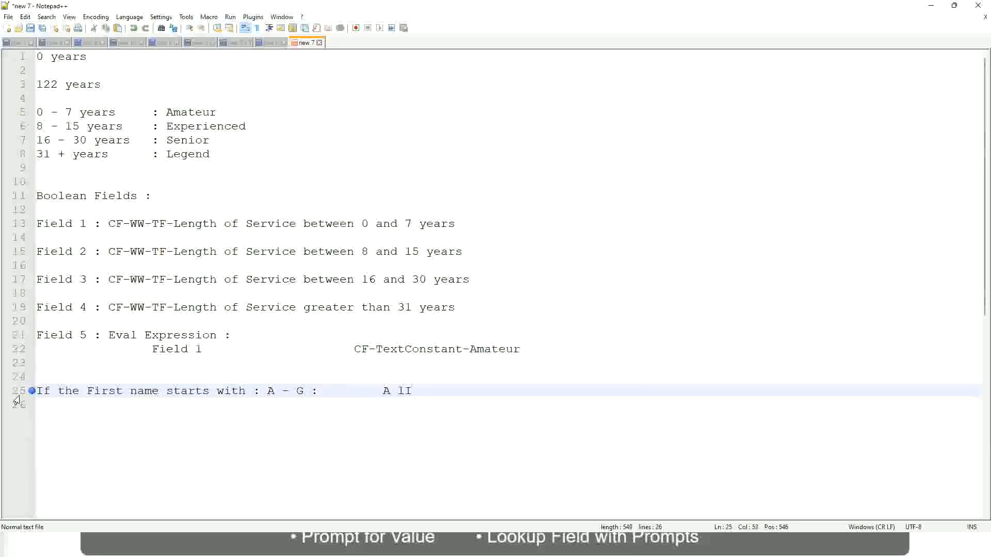
key("BackSpace")
key("BackSpace")
type("Listers")
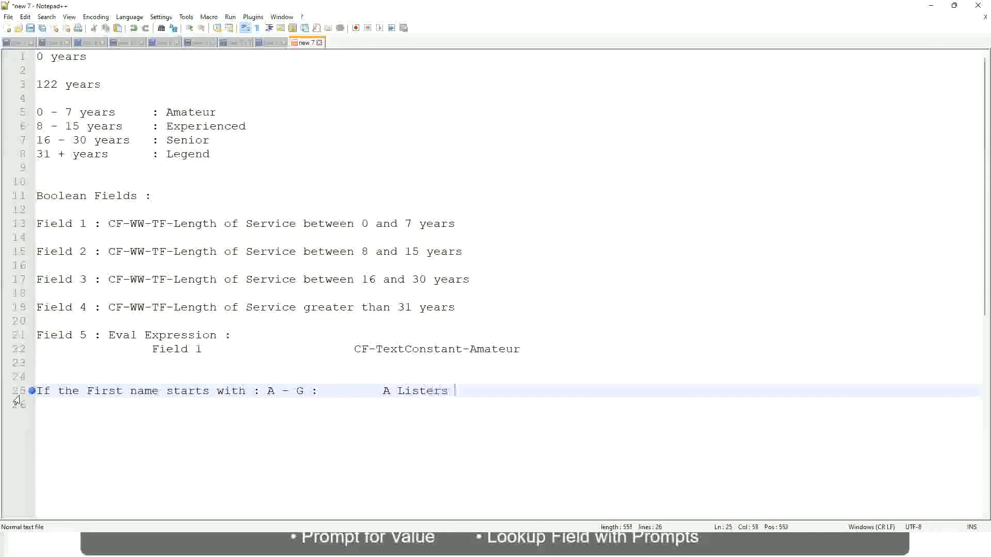
key("BackSpace")
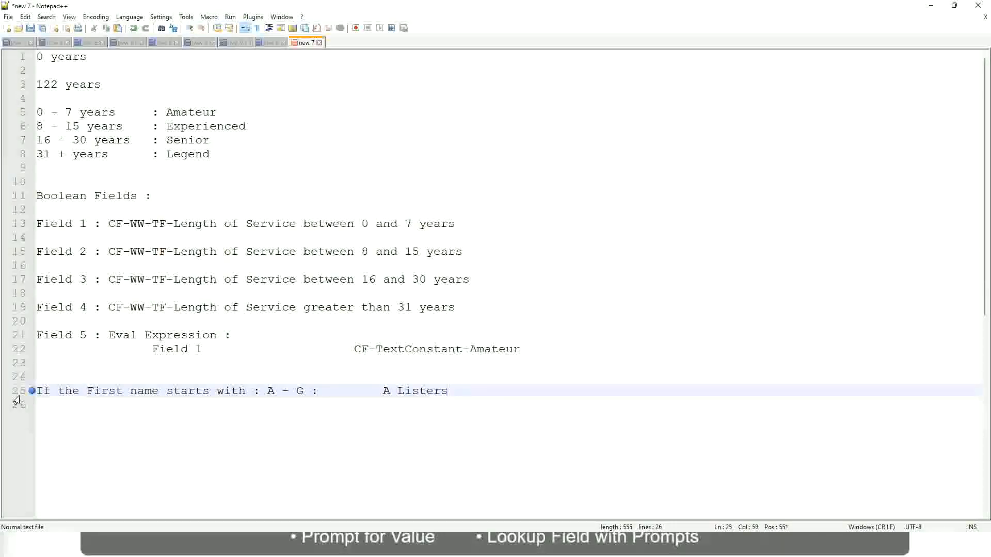
- Enclose the label A Listers on line 25 in double quotation marks
key("ctrl+Left")
key("ctrl+Left")
type("\"\"")
key("Right")
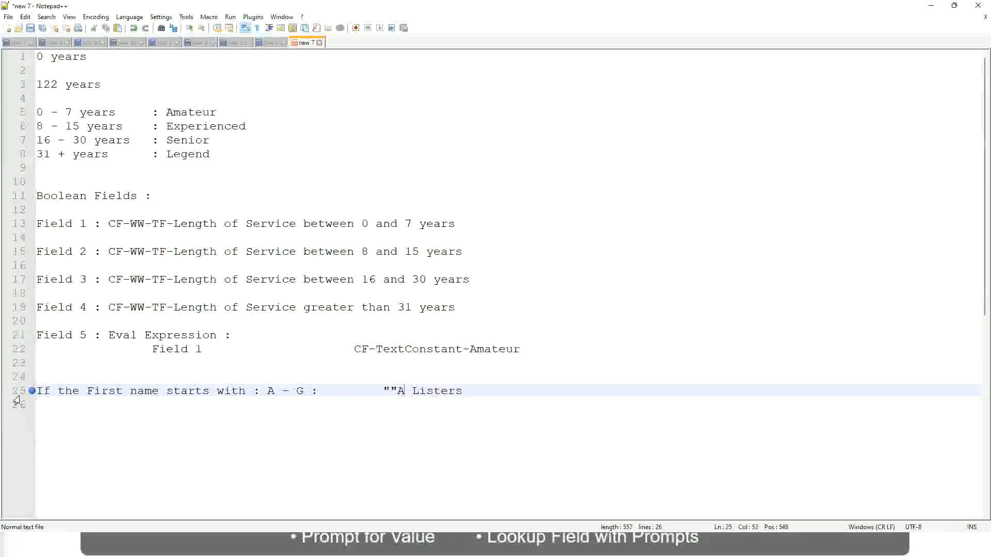
key("Left")
key("BackSpace")
key("Right")
key("Right")
key("Right")
key("Right")
key("Right")
key("Right")
key("Right")
key("Right")
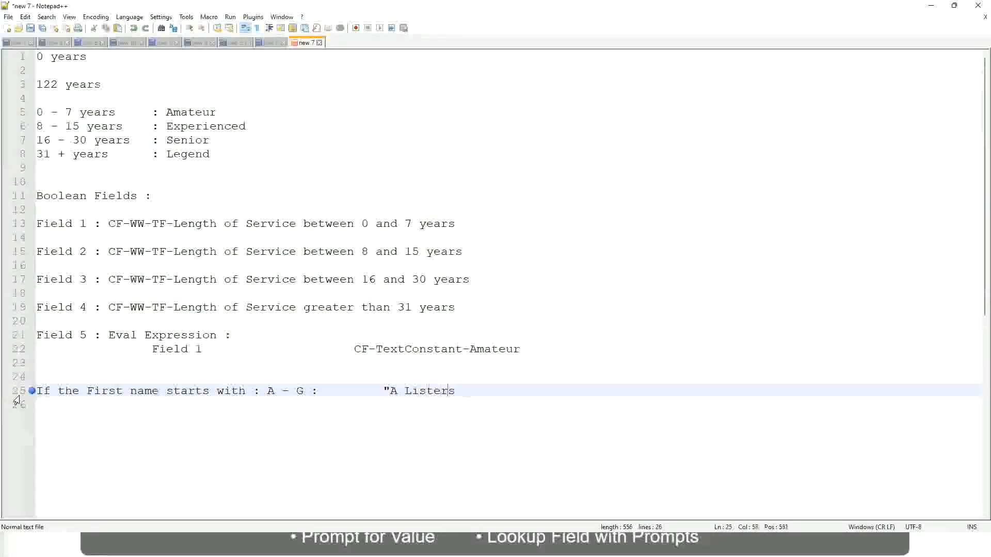
key("Right")
key("Return")
type("\"")
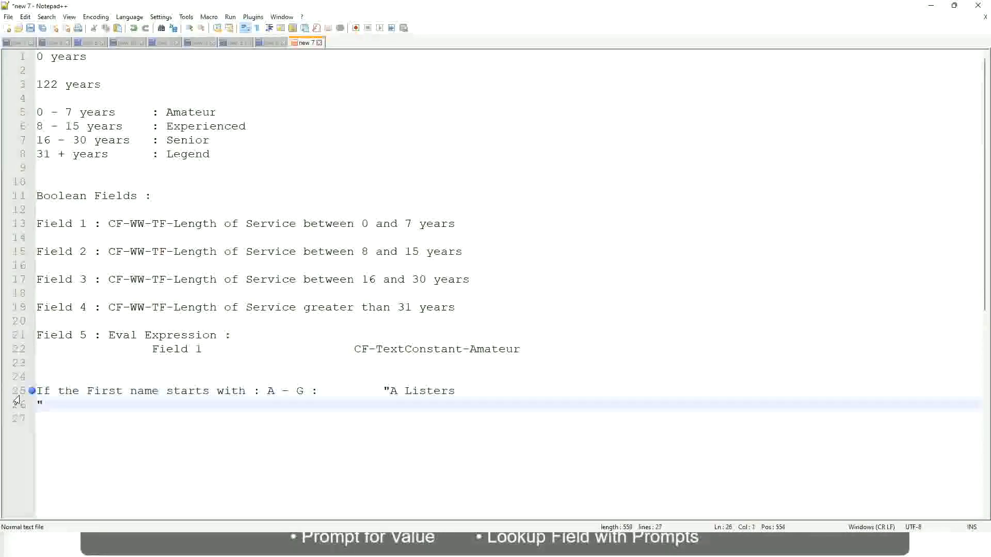
key("BackSpace")
key("BackSpace")
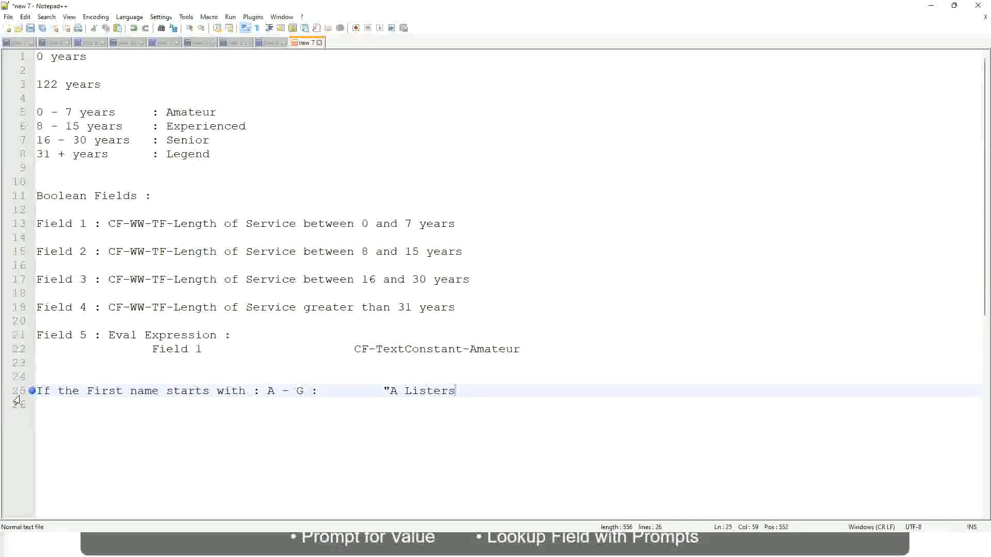
type("\"\"")
key("BackSpace")
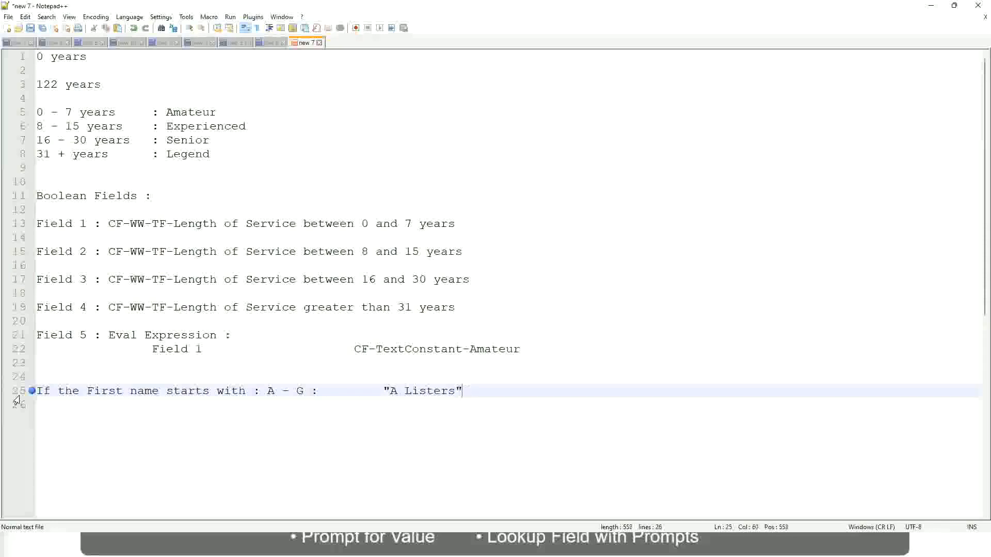
- Add a second rule line for the range H - P, with a colon aligned under the one above
key("Return")
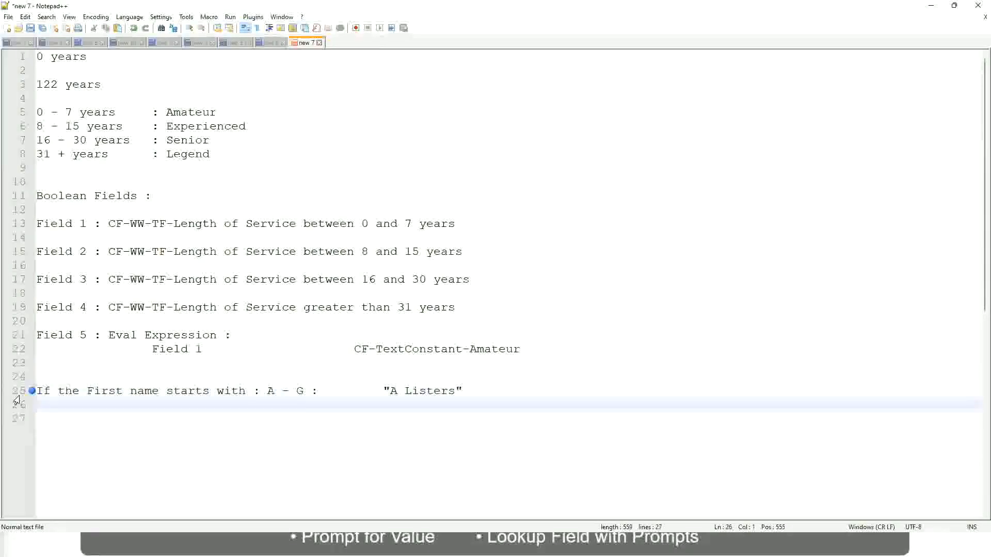
type("B -")
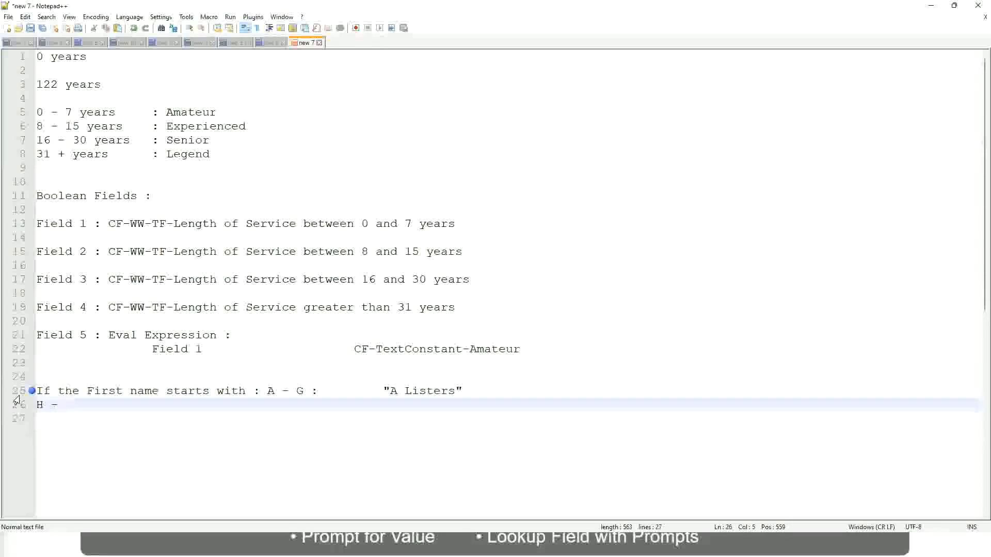
type("P")
key("Tab")
key("Tab")
key("Tab")
key("Tab")
key("Tab")
key("Tab")
key("Tab")
key("Right")
key("Right")
key("Tab")
key("Tab")
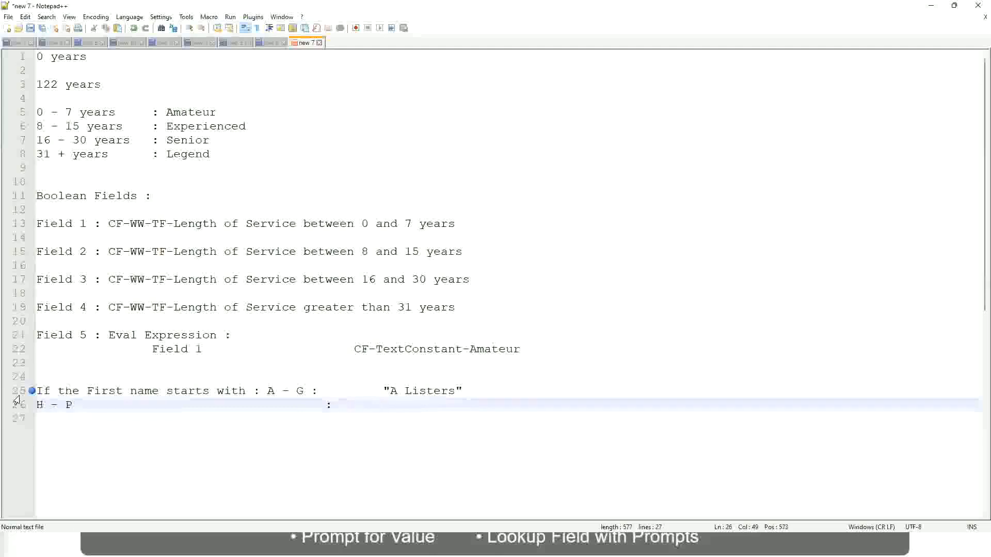
- Give the H - P range the quoted label "His Majesty", aligned with the label above
type("\"His Majesty")
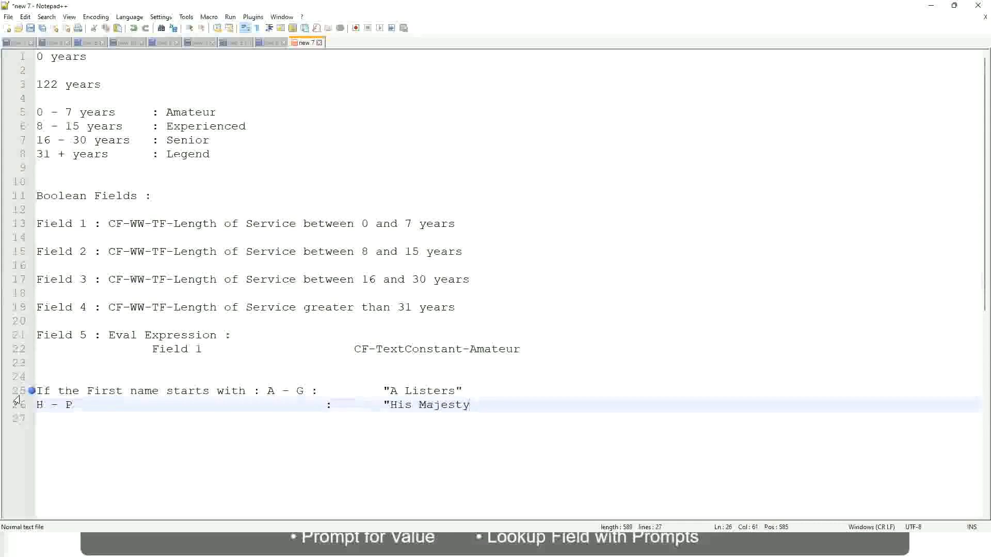
type("\"\"")
key("BackSpace")
- Add a third rule line mapping the range L - Z to the quoted label "Lords", aligned with the lines above
key("Return")
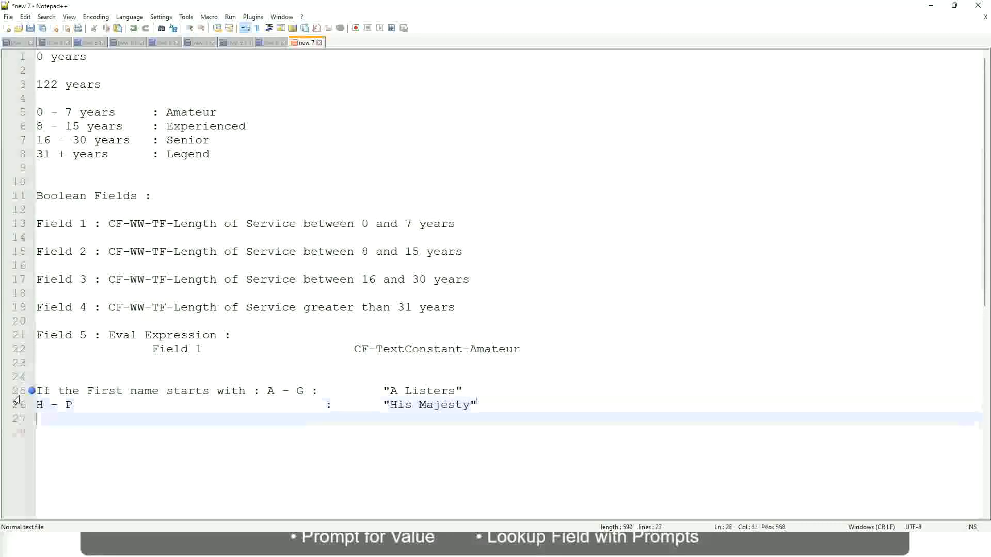
type("L")
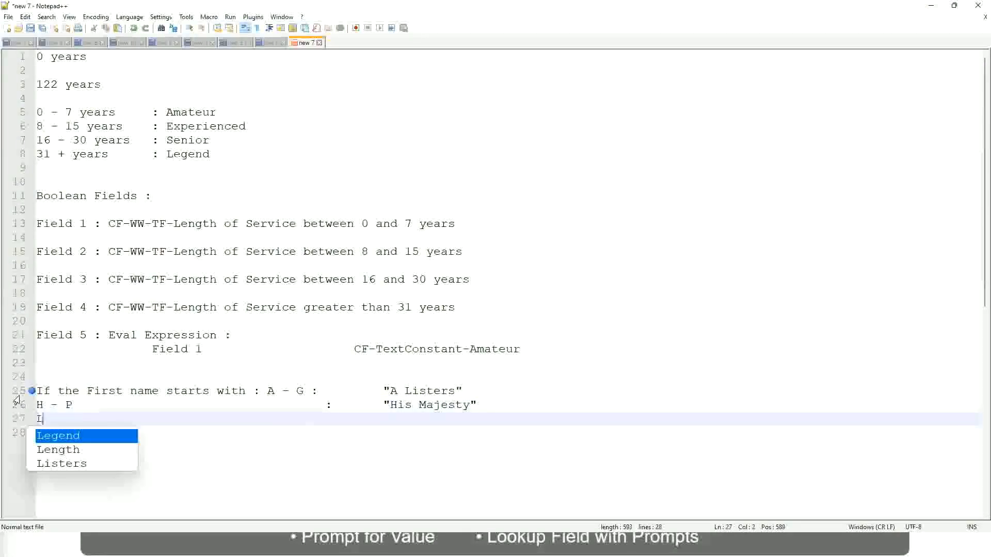
type(" - Z")
key("Tab")
key("Tab")
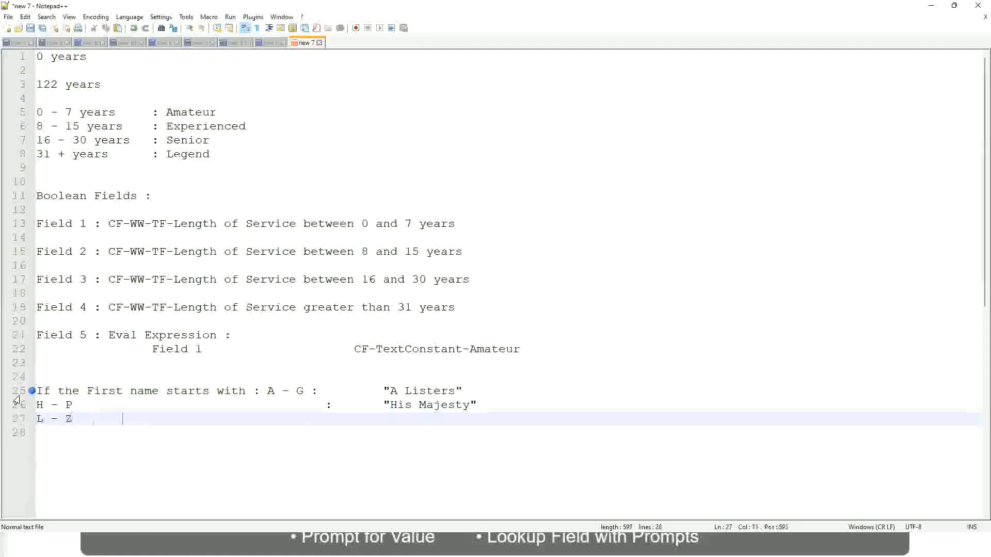
key("Tab")
key("Tab")
key("Tab")
key("Tab")
type(":       ")
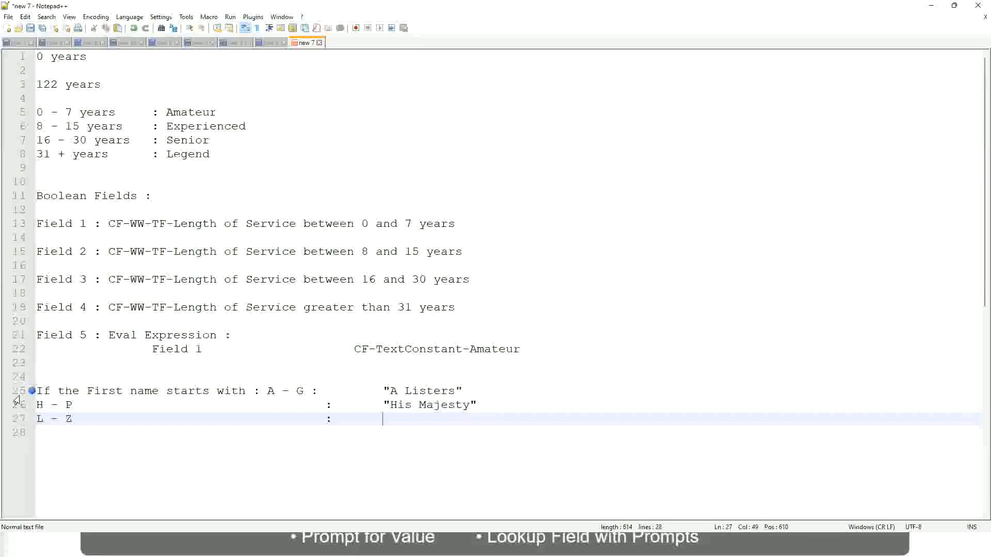
type("\"Lords")
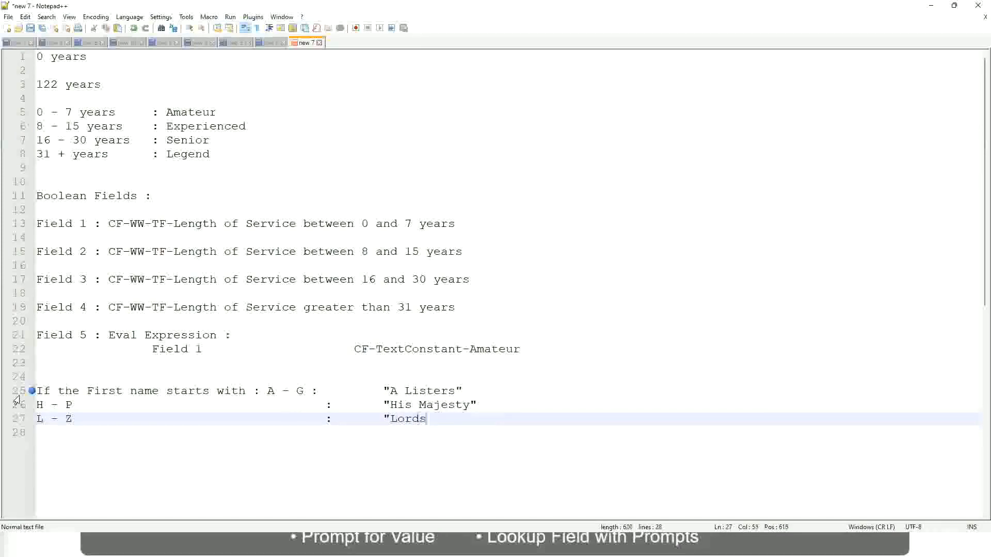
type("\"")
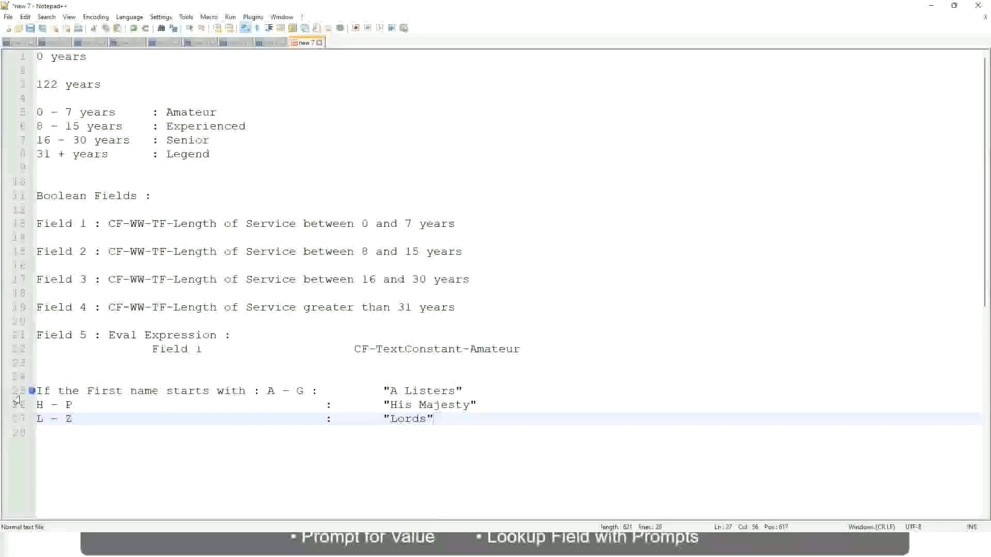
left_click(441, 419)
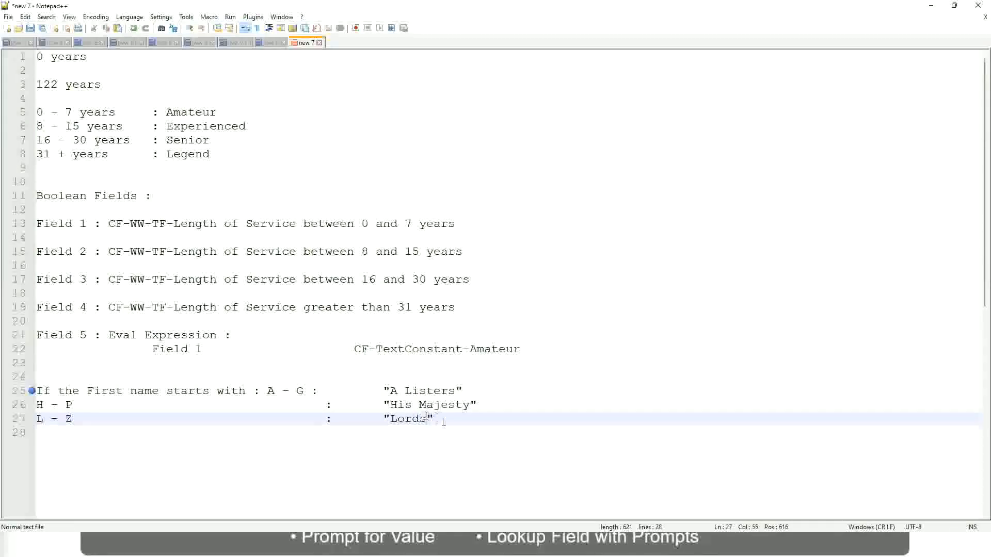
left_click_drag(430, 419, 474, 392)
left_click(406, 391)
left_click(448, 406)
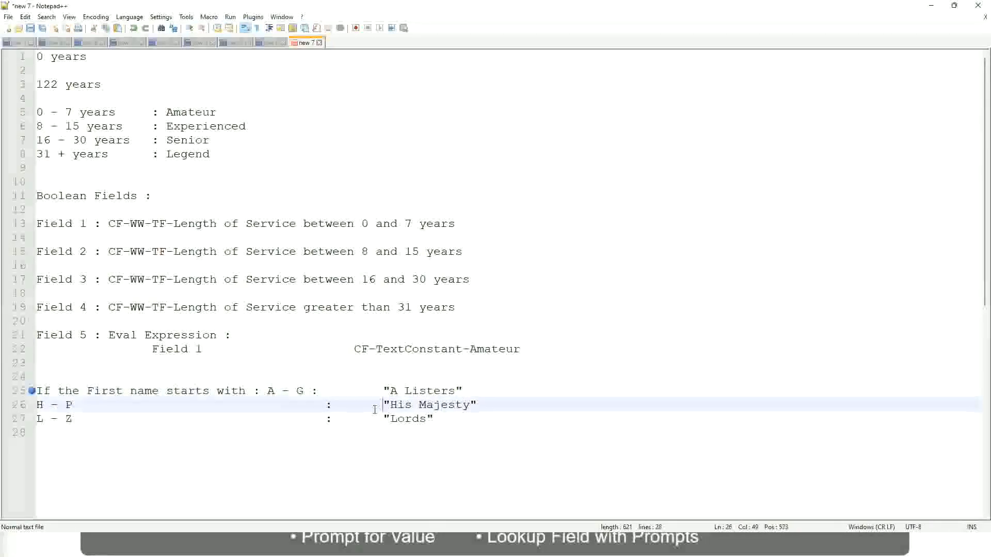
- Replace the three first-name rule lines with a new line beginning with "If"
left_click_drag(445, 420, 34, 392)
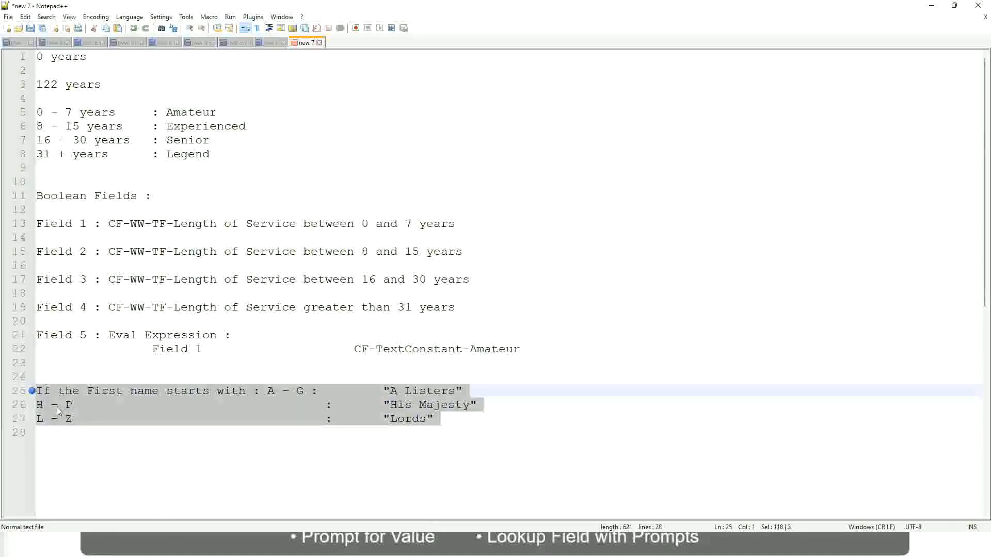
type("If ")
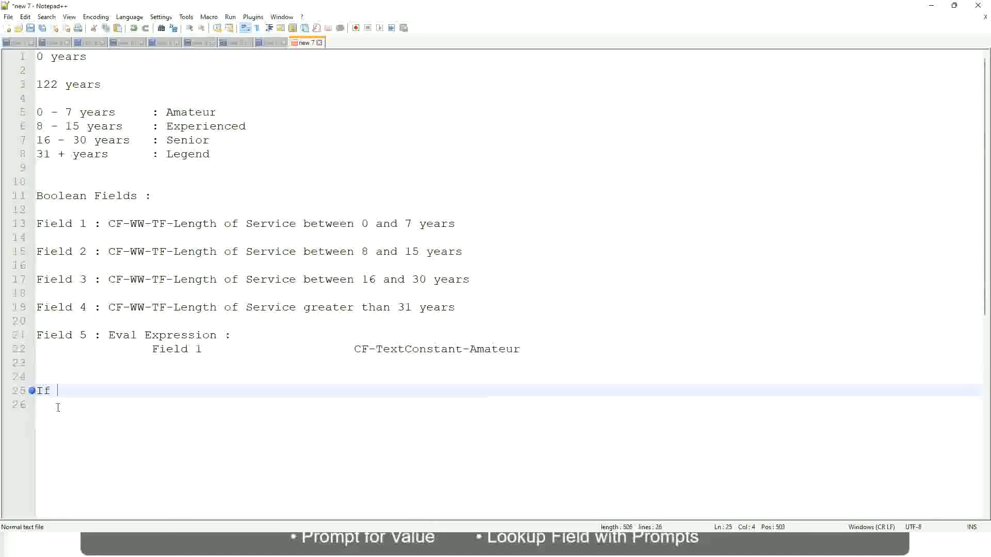
type("Prior E")
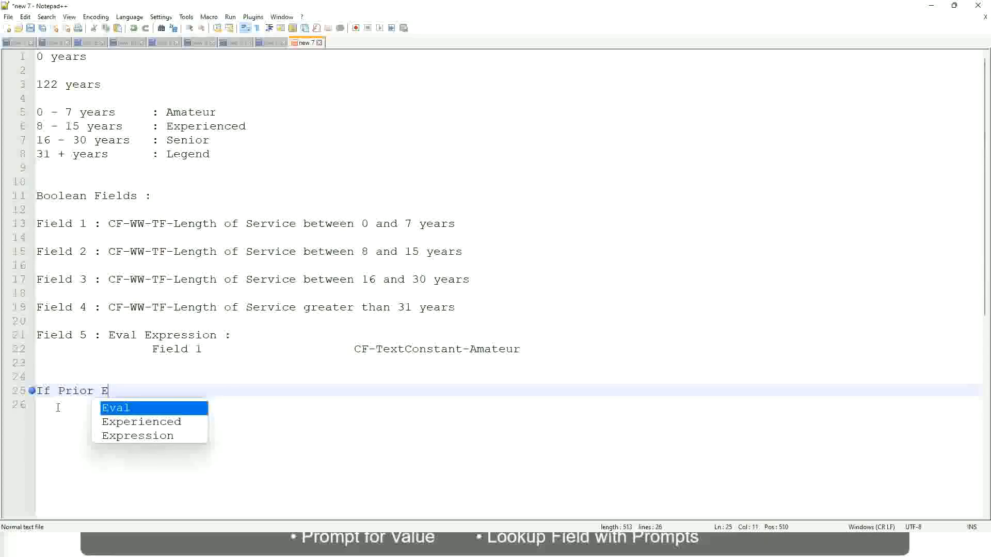
type("xperience")
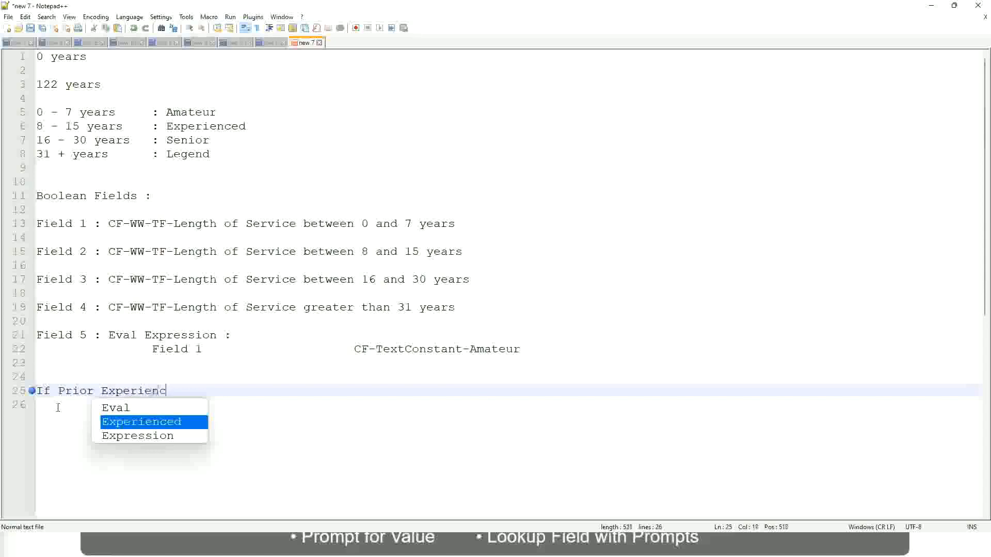
key("BackSpace")
key("BackSpace")
key("BackSpace")
key("BackSpace")
key("BackSpace")
key("BackSpace")
key("BackSpace")
key("BackSpace")
key("BackSpace")
key("BackSpace")
key("BackSpace")
key("BackSpace")
key("BackSpace")
key("BackSpace")
key("BackSpace")
key("BackSpace")
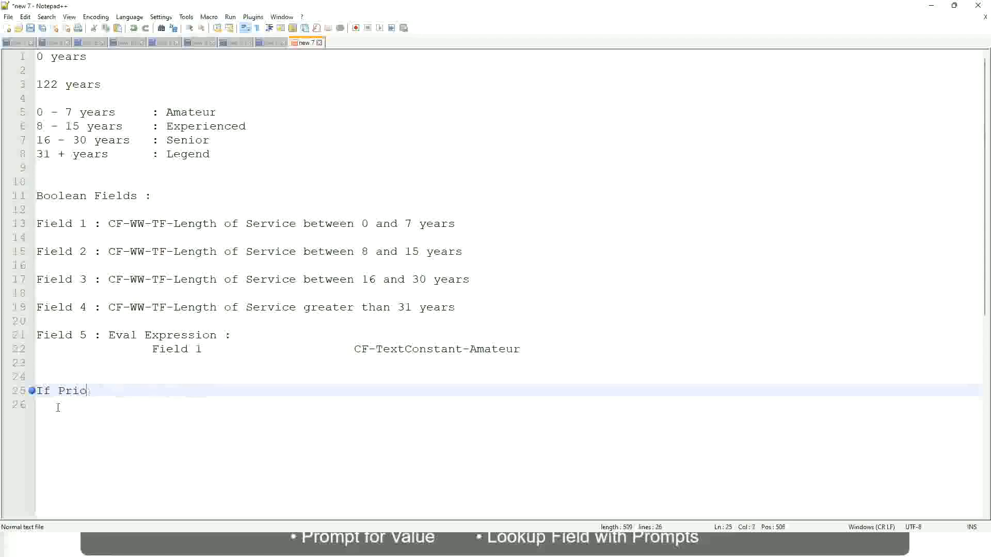
type("Job ")
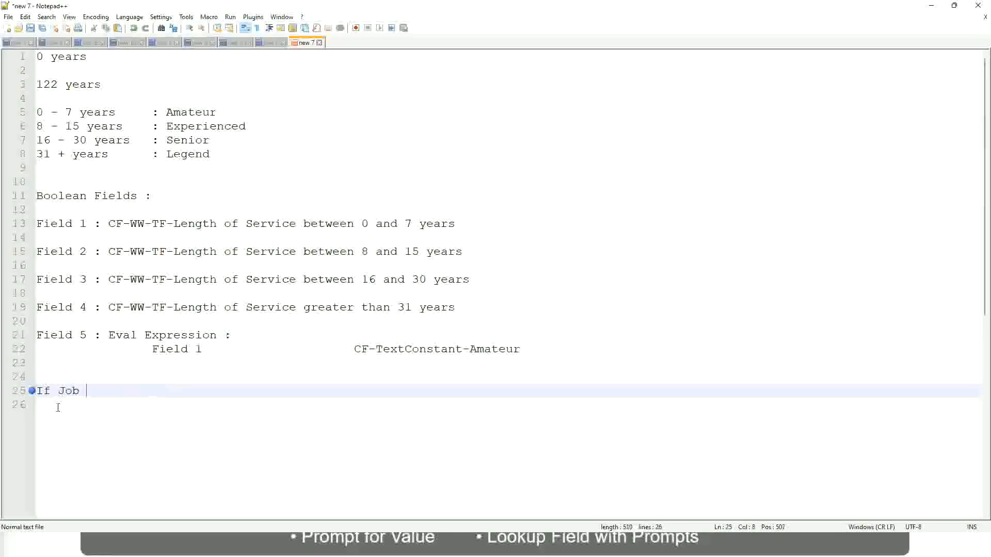
type("Profile is ")
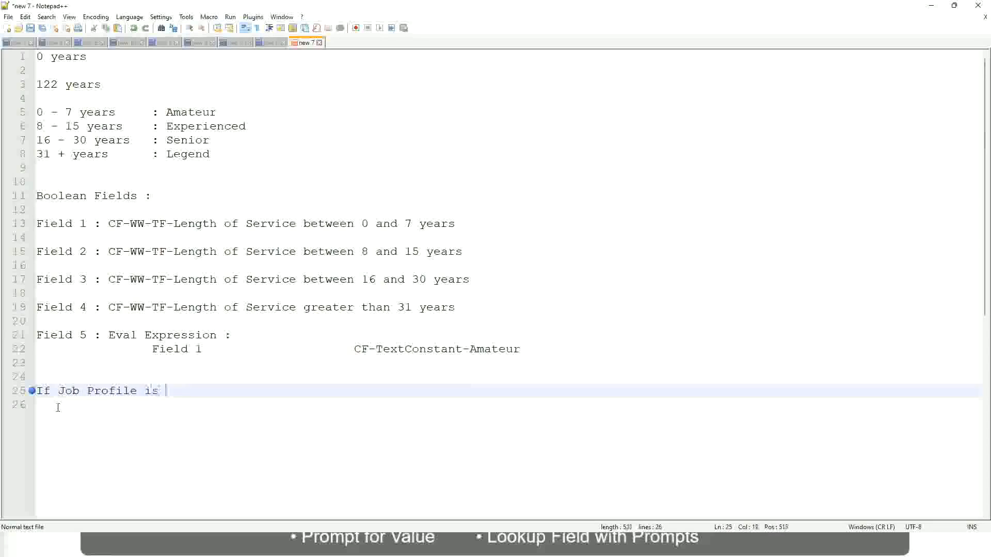
type(": Mana")
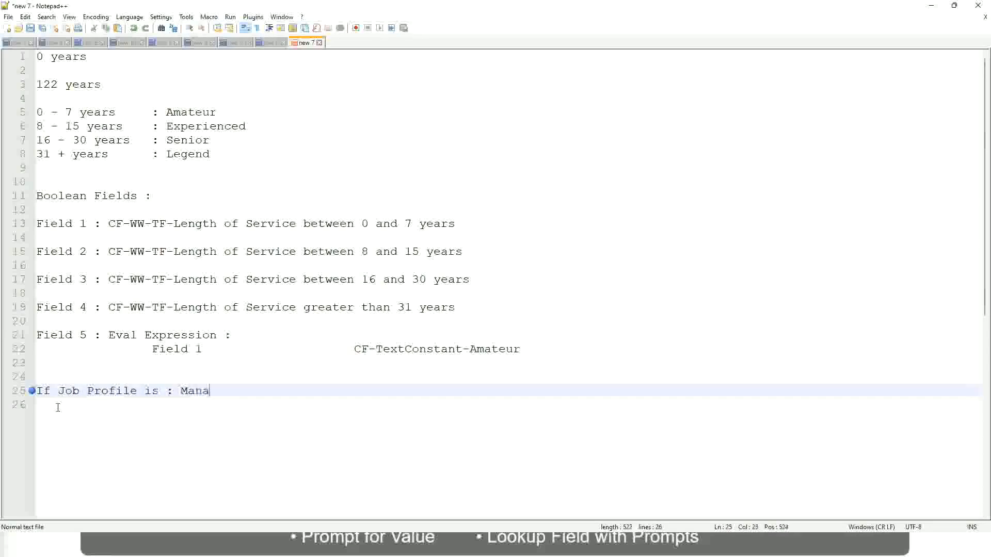
type("ger")
key("BackSpace")
key("BackSpace")
key("BackSpace")
key("BackSpace")
key("BackSpace")
key("BackSpace")
key("BackSpace")
key("BackSpace")
key("BackSpace")
key("BackSpace")
key("BackSpace")
key("BackSpace")
key("BackSpace")
key("BackSpace")
key("BackSpace")
key("BackSpace")
key("BackSpace")
key("BackSpace")
key("BackSpace")
key("BackSpace")
key("BackSpace")
key("BackSpace")
- Rewrite the condition on the new rule line as "If Management Level is Manager or Above"
type("Manage")
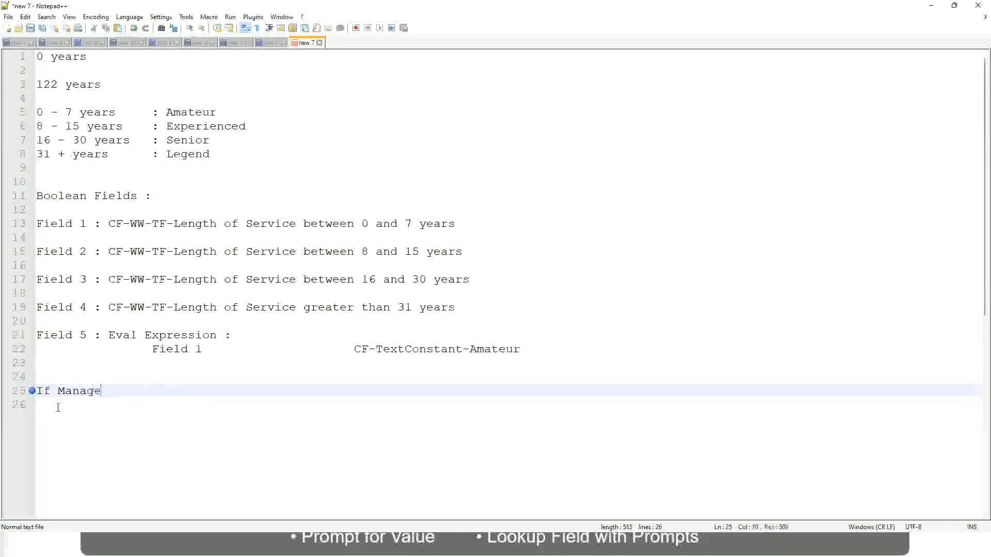
type("ment Level ")
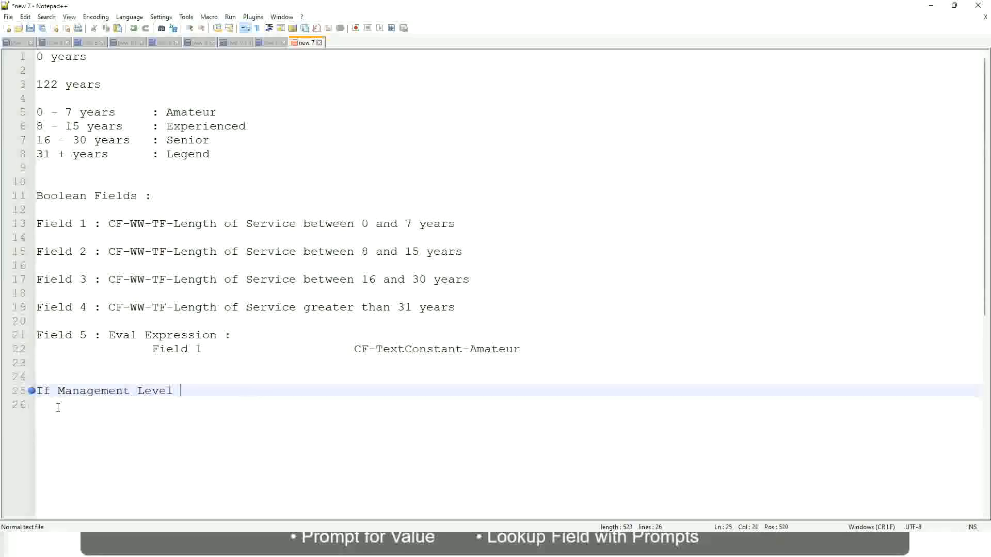
type("is Manager or Above")
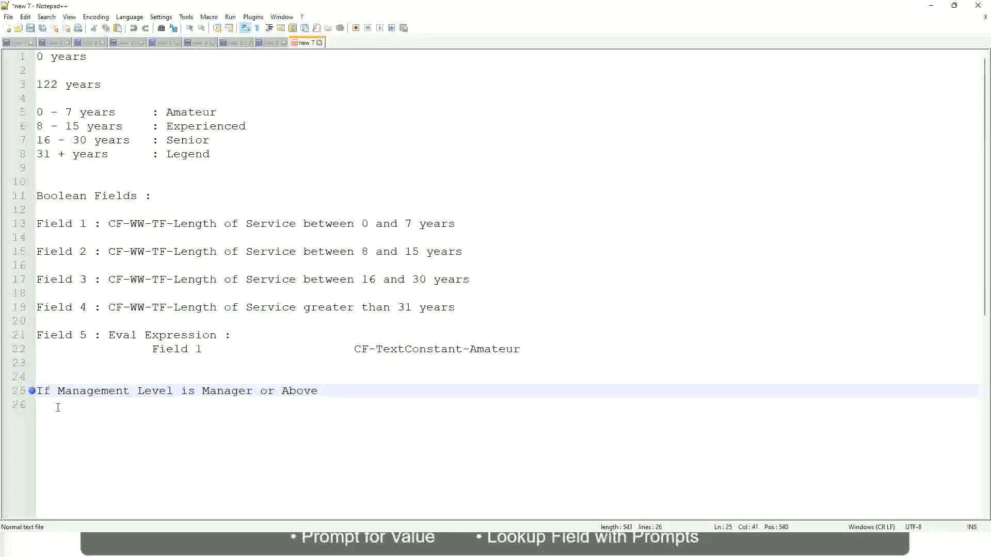
- Add the outcome "Proposed Allowance Plan : Car Allowance" after a wide gap on the Manager rule line
key("Tab")
key("Tab")
key("Tab")
key("Tab")
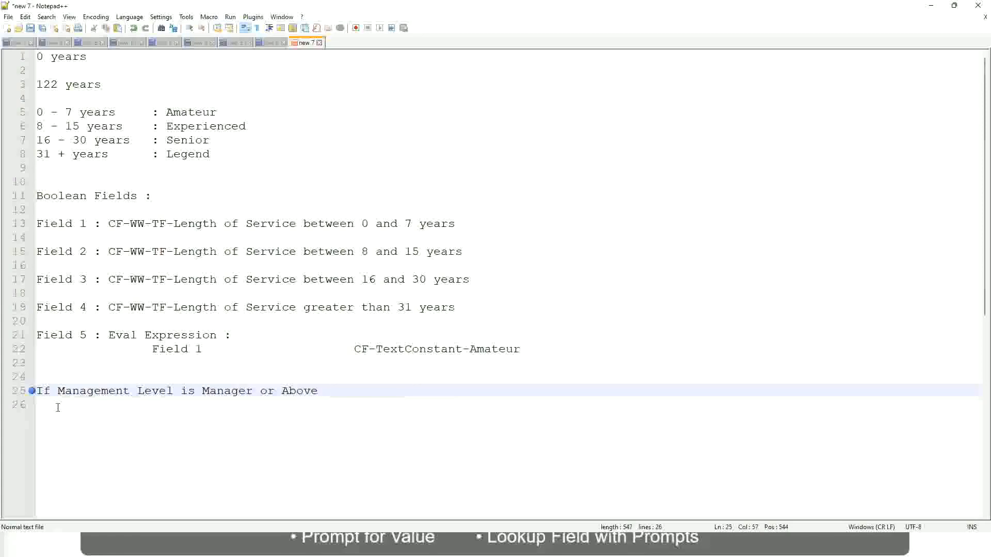
key("Tab")
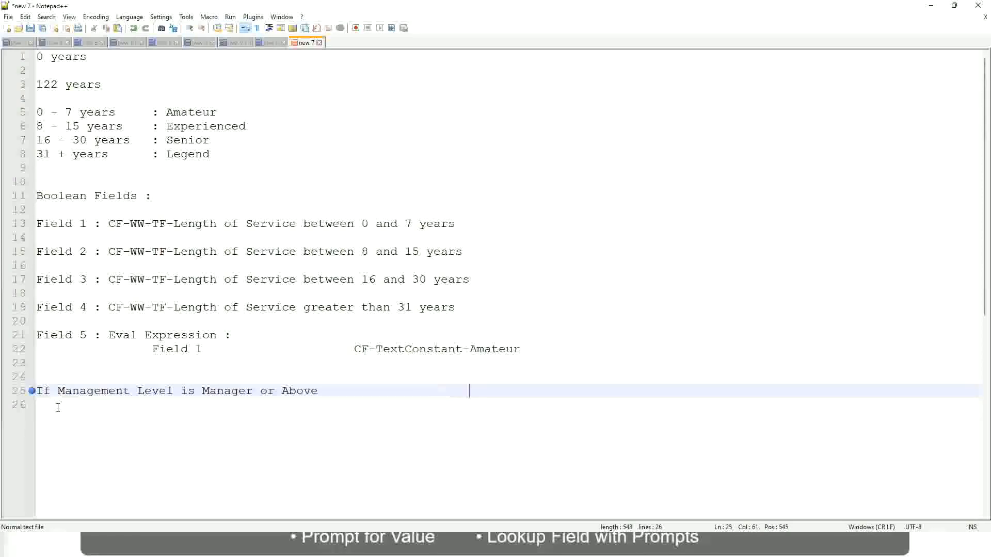
type("Proposed")
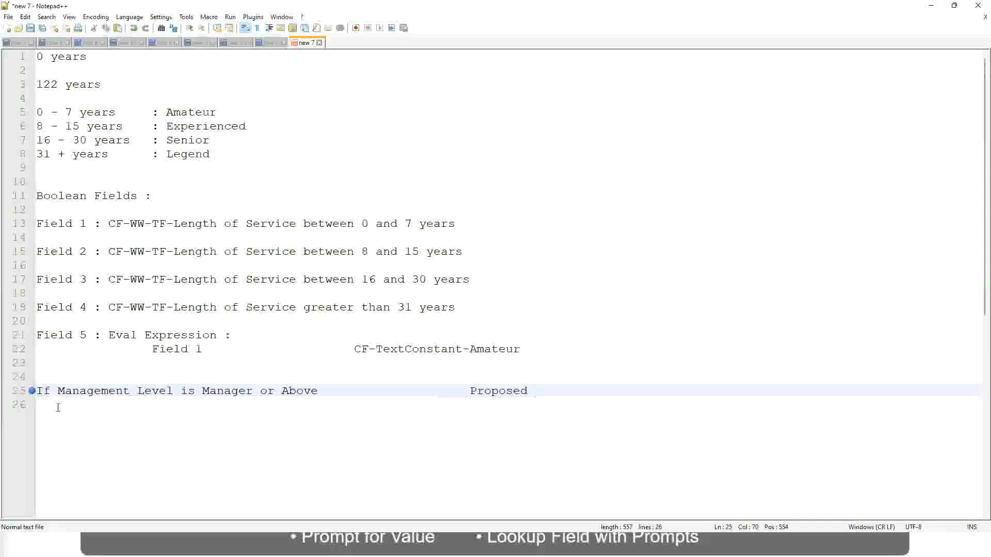
type("Allowance Plan")
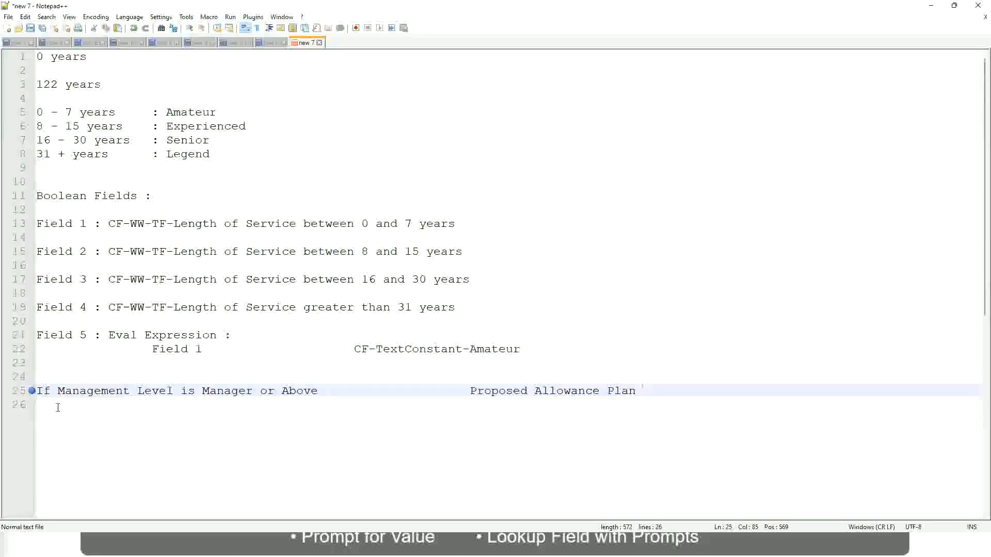
type(": ")
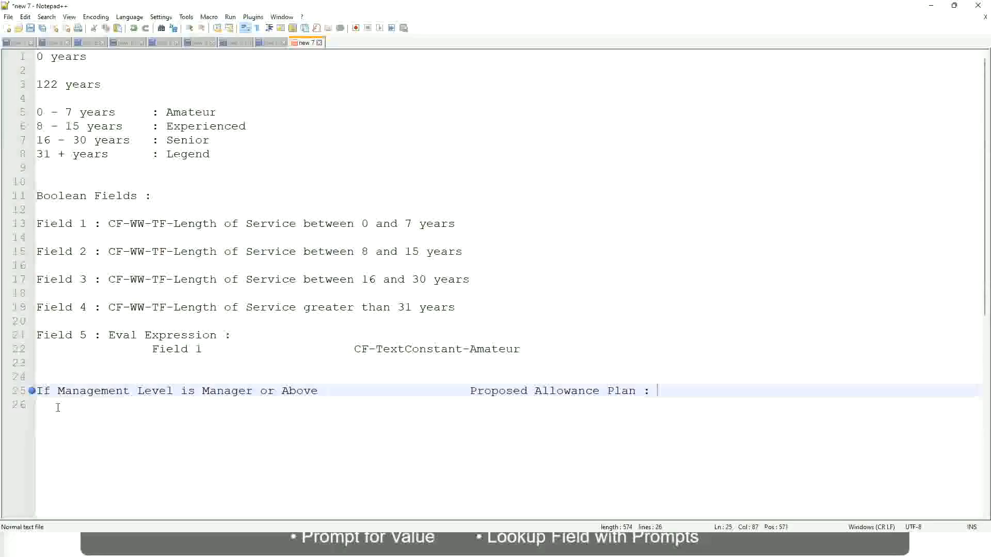
type("Car Allowance")
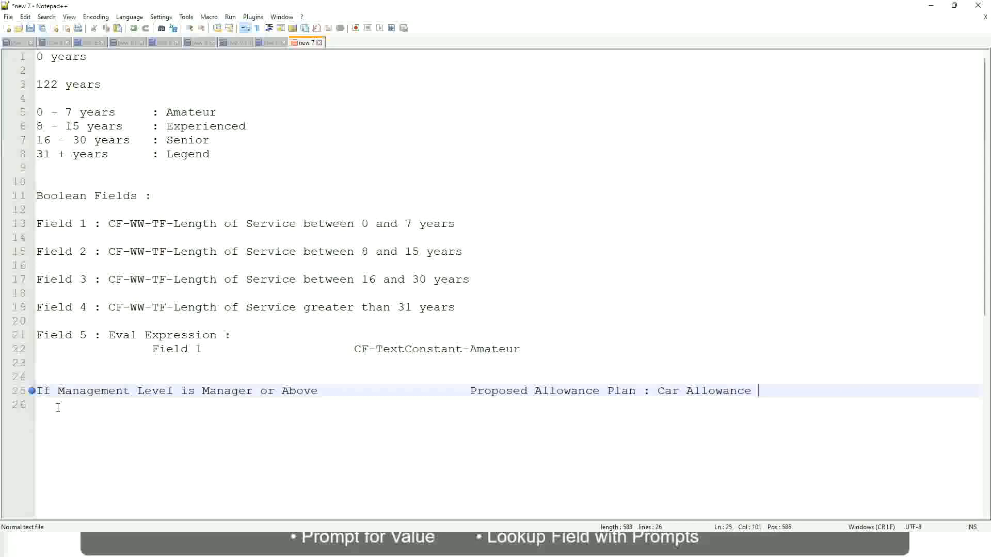
key("Return")
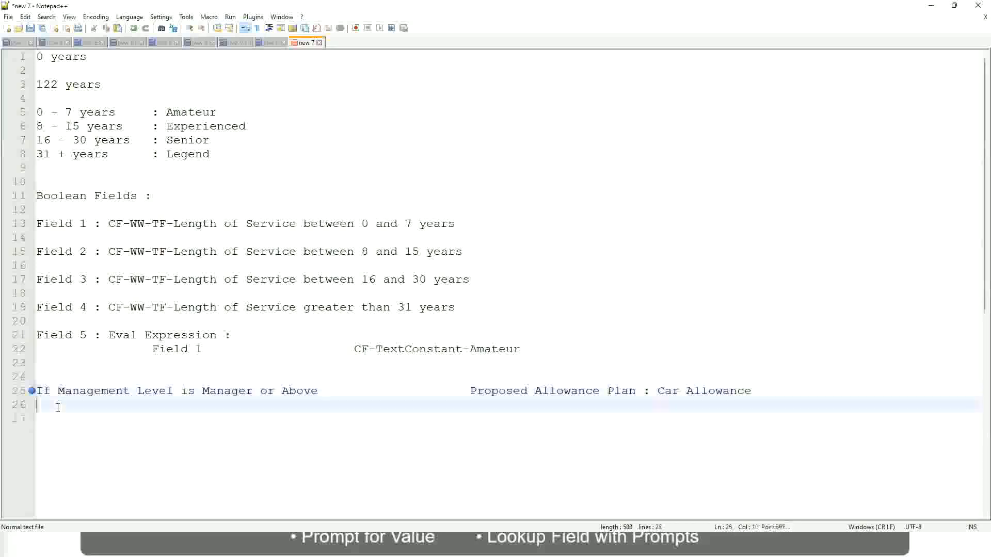
- Start a second rule line with "If Management Level is" and remove "or Above" from the Manager line
type("If Management Level is")
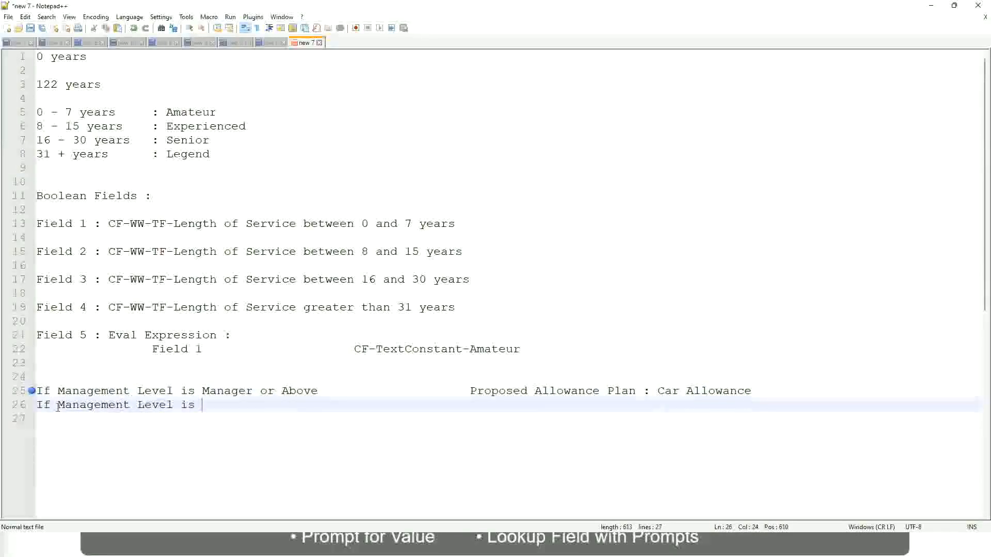
key("Up")
key("Right")
key("Right")
key("Right")
key("Right")
key("Right")
key("Right")
key("Right")
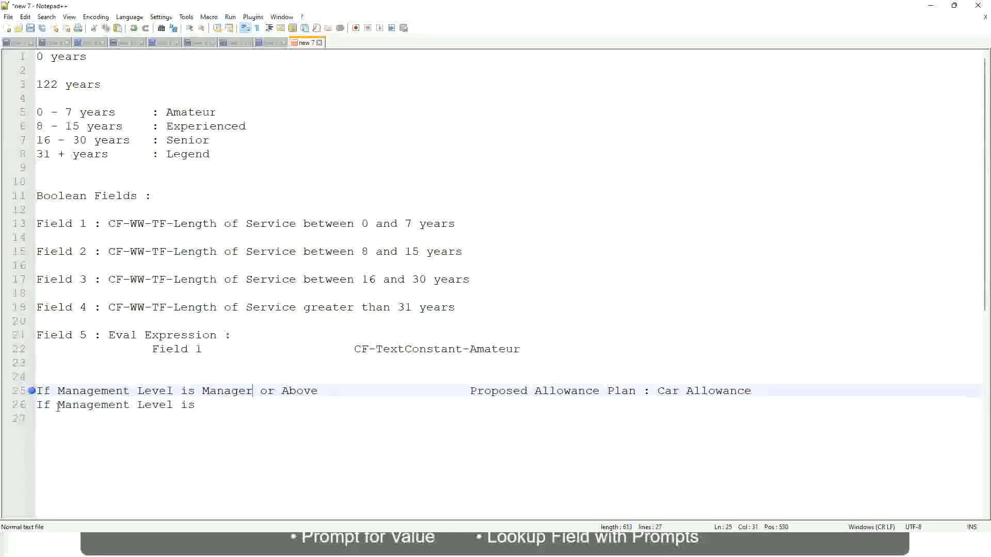
key("shift+Right")
key("shift+Right")
key("shift+Right")
key("shift+Right")
key("shift+Right")
key("shift+Right")
key("shift+Right")
key("shift+Right")
key("shift+Right")
key("Delete")
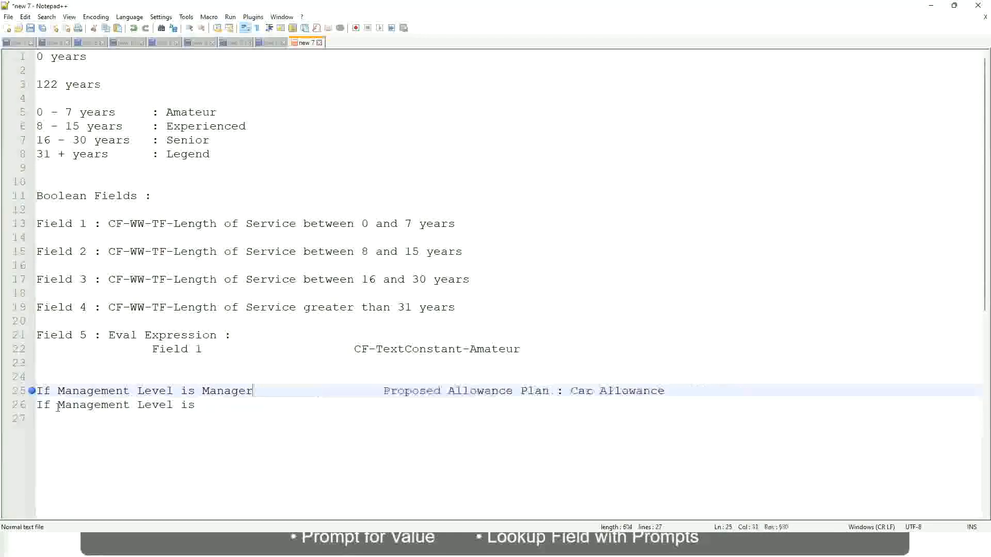
key("Down")
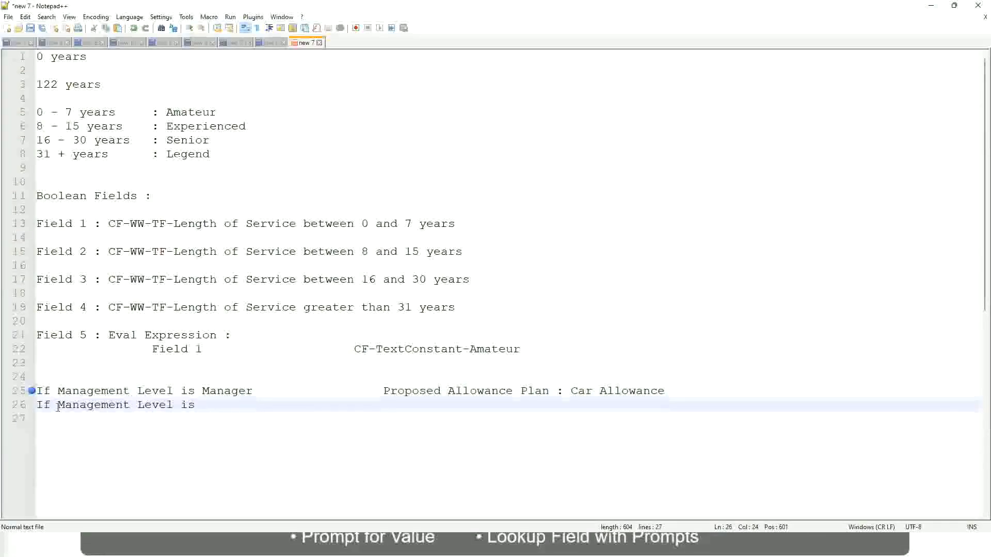
- Complete the second rule line with "Director" and the outcome "Executive Allowance", aligned with the outcome above
type("Director")
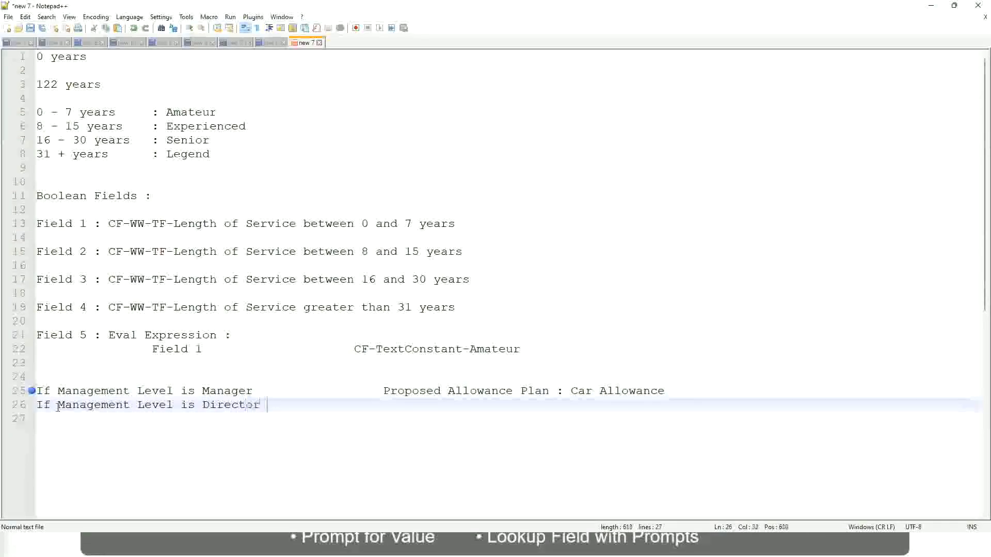
key("Tab")
key("Tab")
key("Tab")
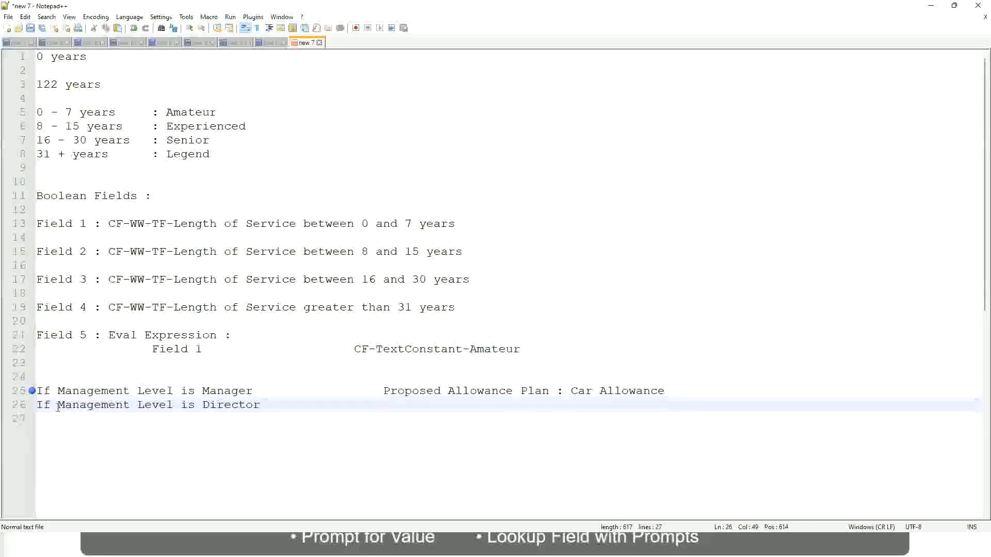
type("Executive ")
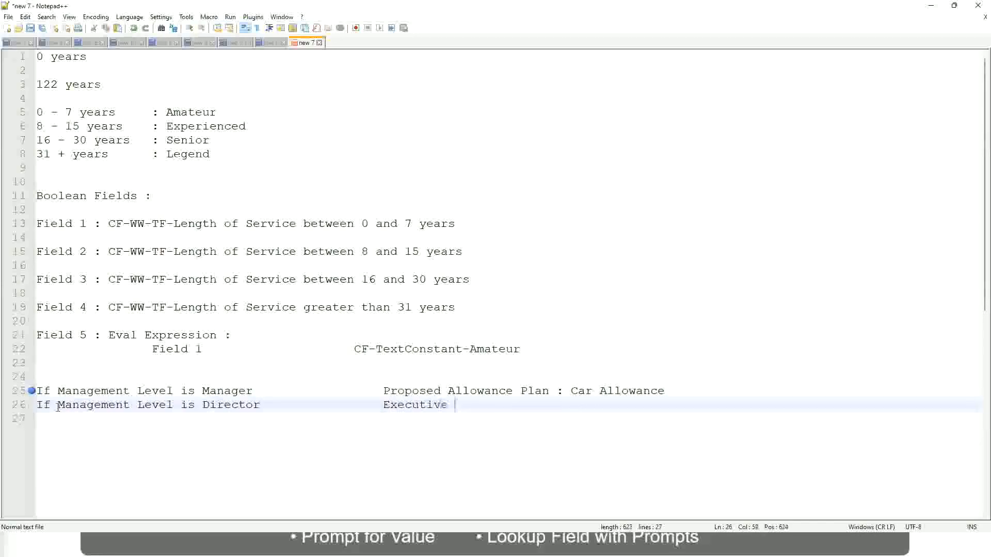
type("Allowance")
key("Return")
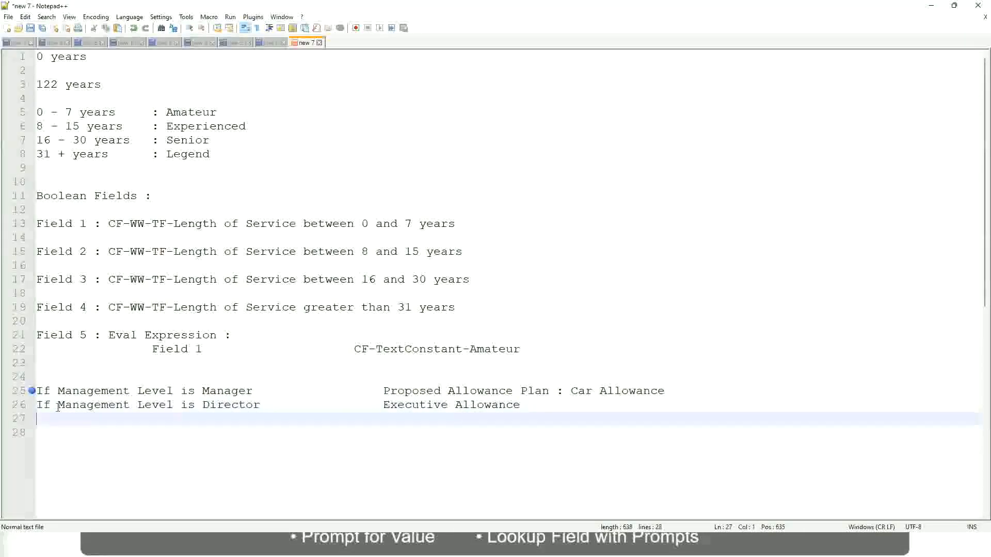
- Add a third rule line with the condition "If Management Level is CEO"
type("If Management")
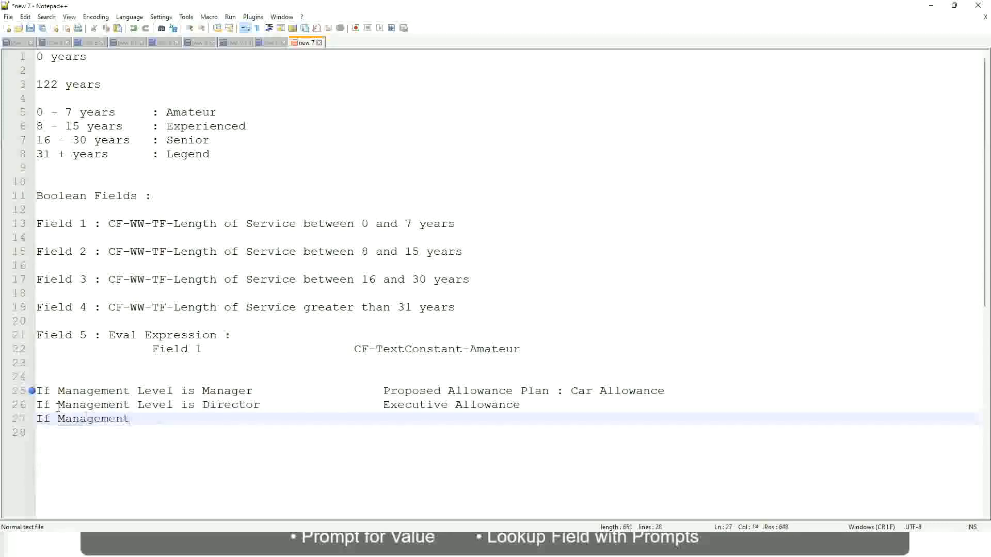
type(" ld")
key("BackSpace")
key("BackSpace")
type("le")
key("BackSpace")
key("BackSpace")
type("Le")
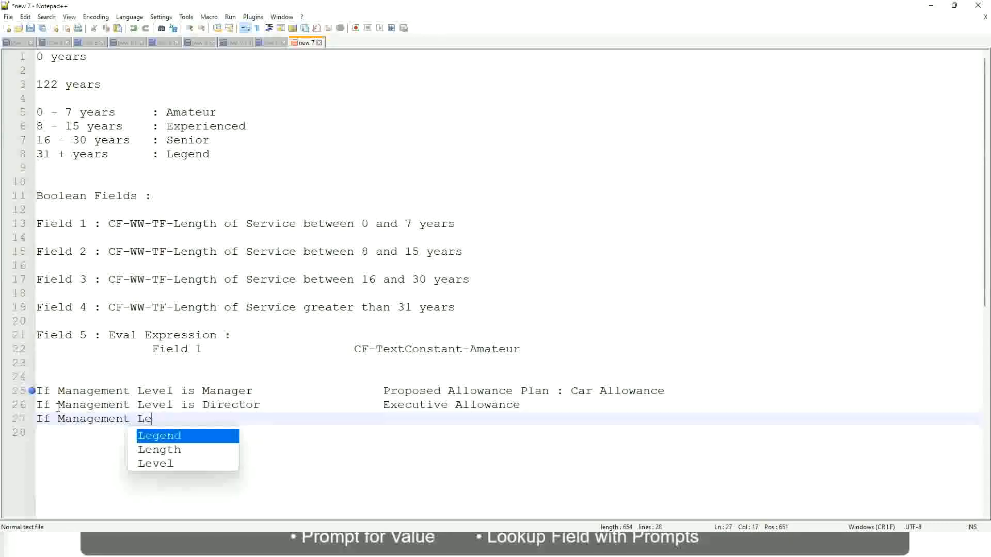
key("Down")
key("Down")
key("Return")
type("is ")
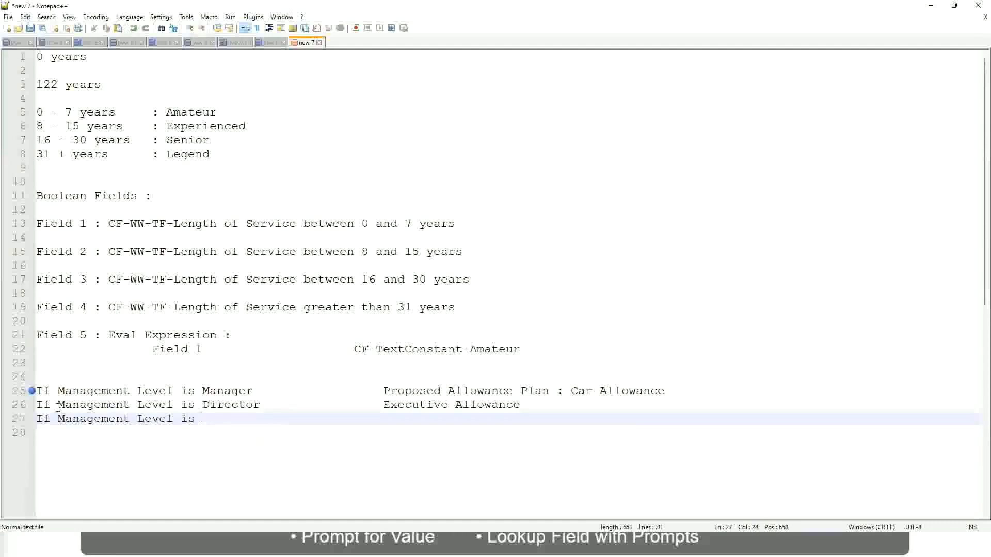
type("CEO")
- Give the CEO rule line the outcome "CEO Allowance", aligned with the outcomes above
key("Tab")
key("Tab")
key("Tab")
key("Tab")
type("CEO Allowance")
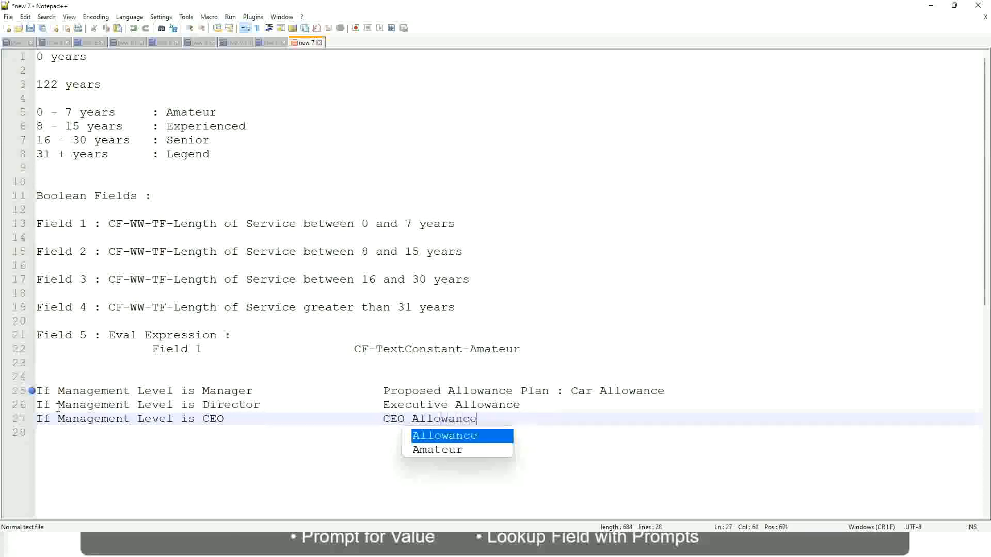
key("Escape")
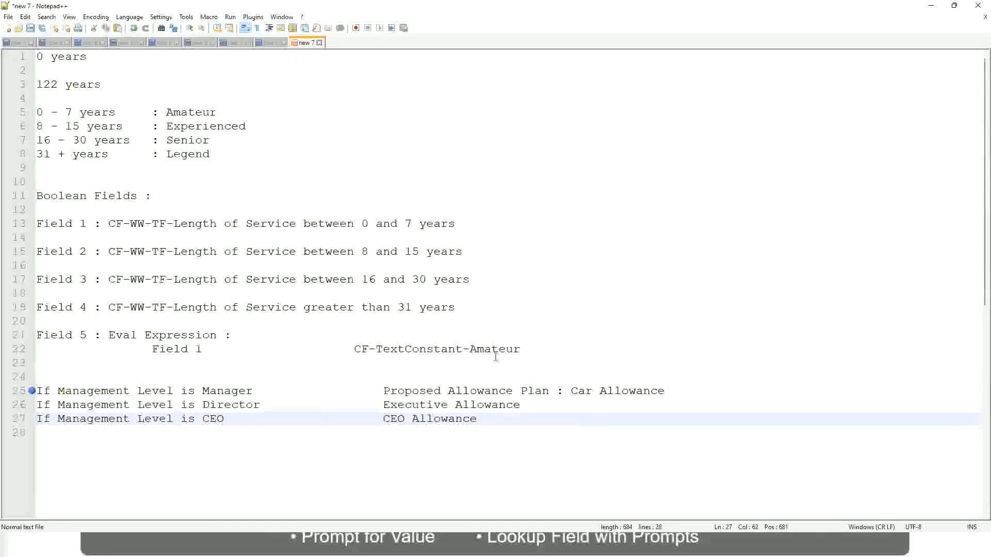
left_click(571, 391)
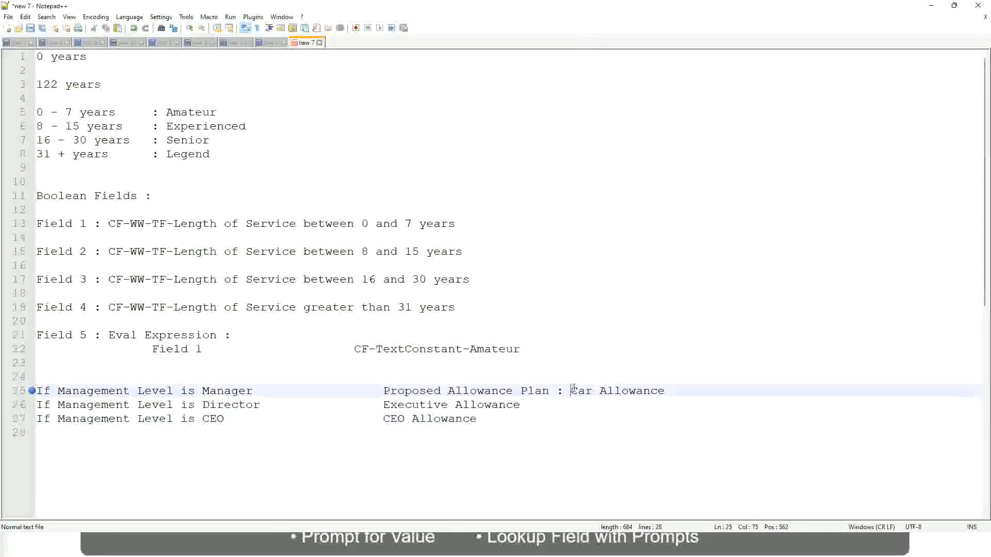
left_click_drag(571, 391, 667, 388)
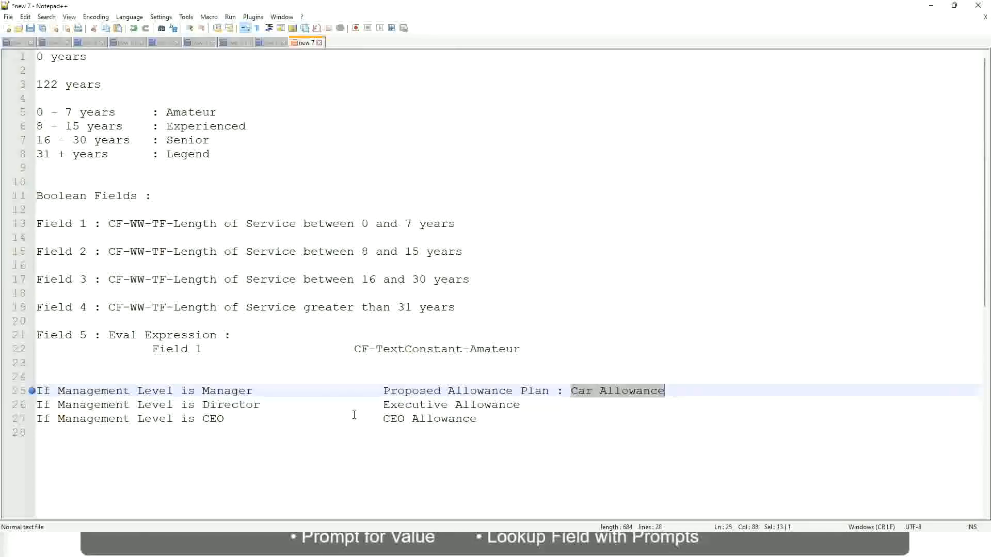
left_click(462, 391)
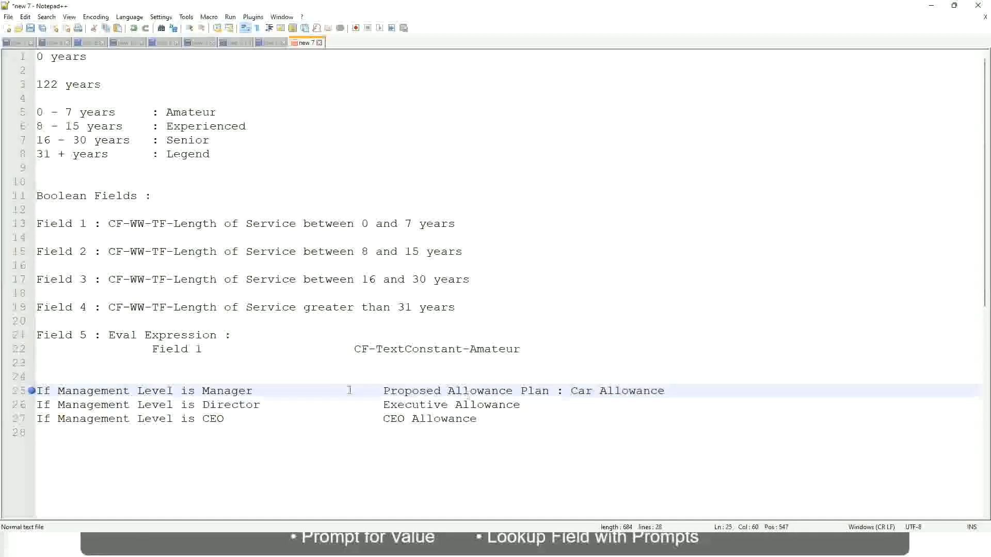
left_click(117, 391)
left_click(202, 391)
- Replace the Manager line's outcome with "Name of the First Line Manager"
left_click_drag(383, 391, 679, 388)
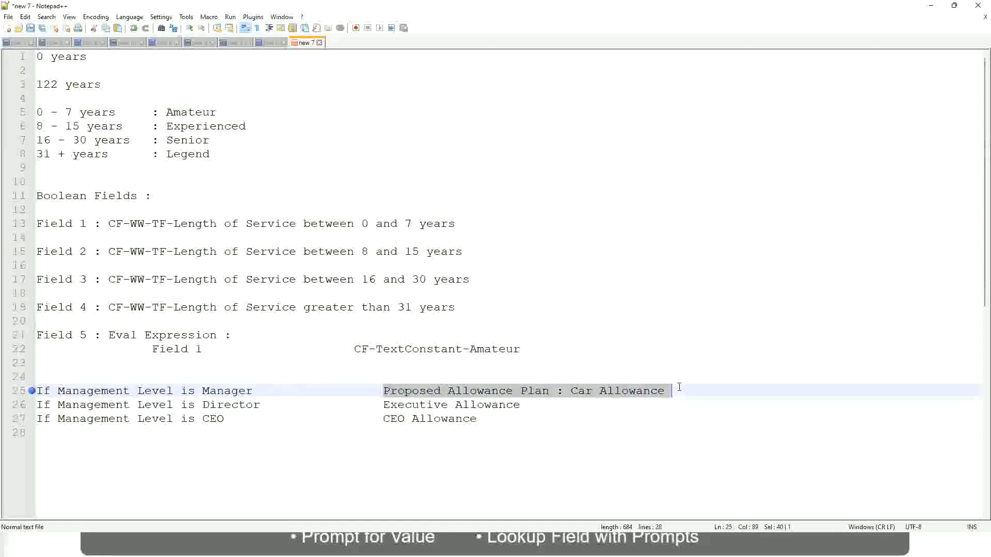
type("Managers")
key("BackSpace")
key("BackSpace")
key("BackSpace")
key("BackSpace")
key("BackSpace")
key("BackSpace")
key("BackSpace")
key("BackSpace")
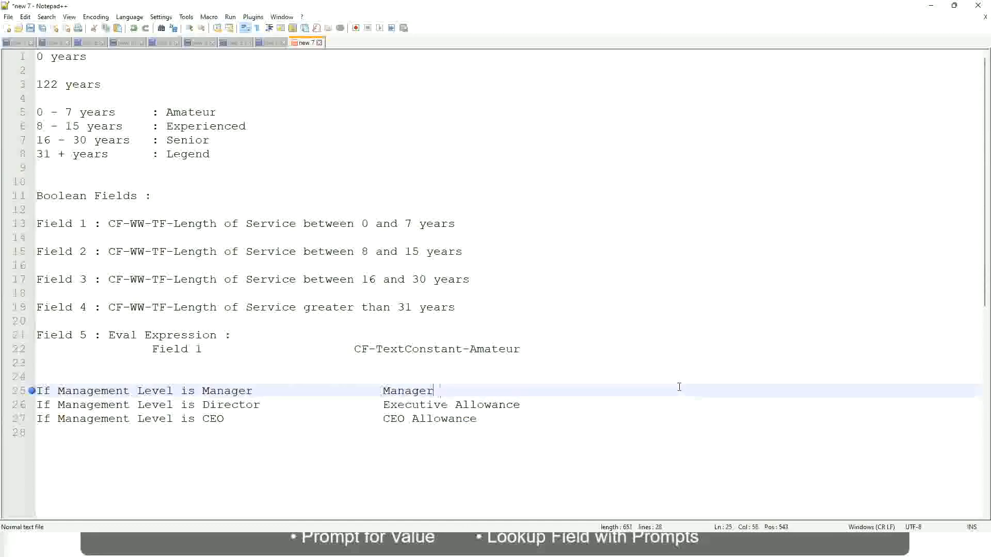
type("Firs")
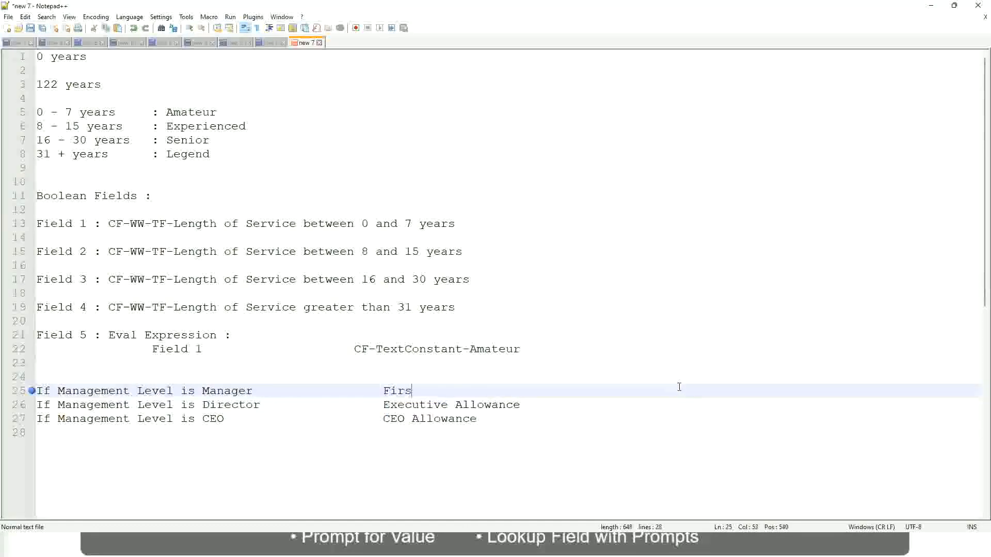
type("t Line Manager")
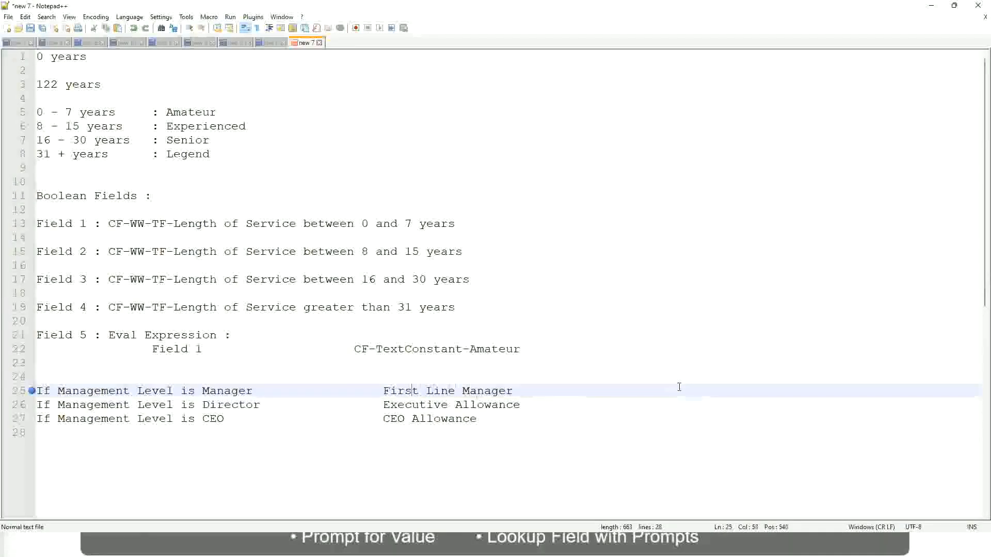
key("ctrl+Left")
key("ctrl+Left")
key("ctrl+Left")
type("Name of the")
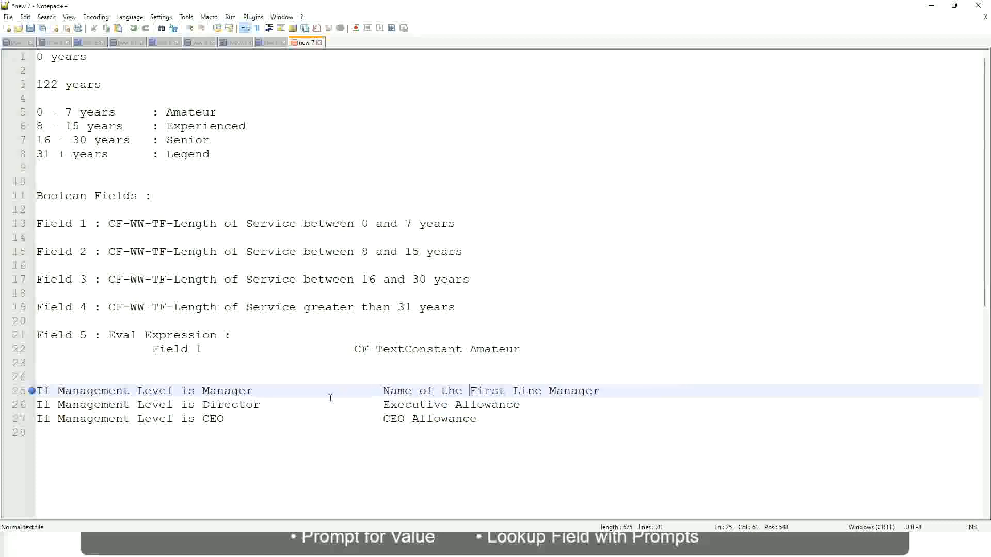
- Replace the Director line's outcome with the beginning "Name of"
left_click_drag(383, 405, 520, 406)
type("Name ")
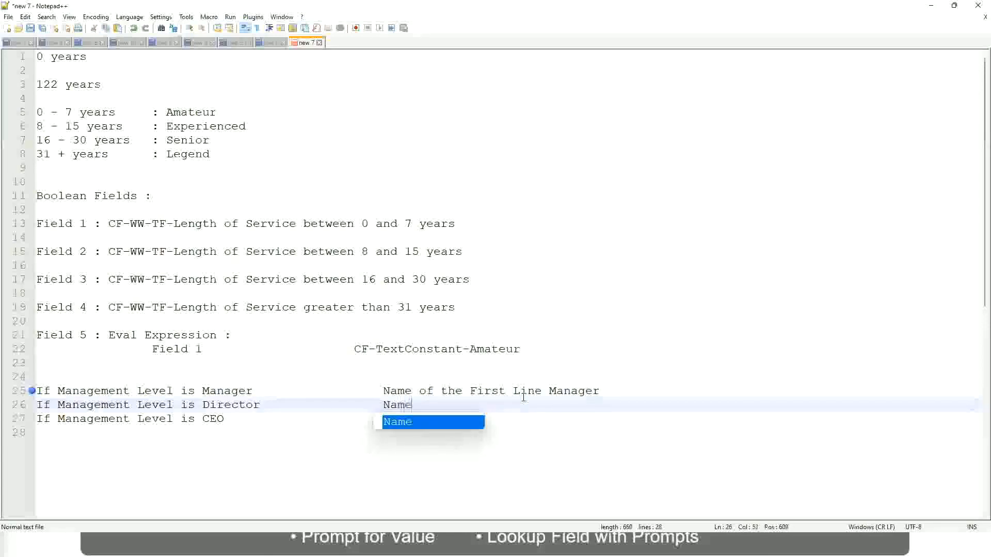
type("of ")
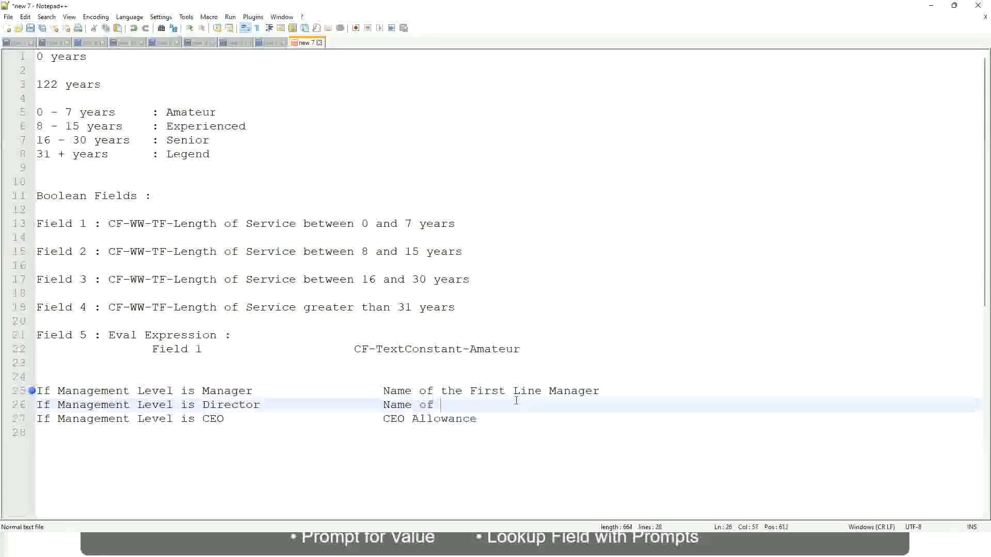
type("the First")
key("BackSpace")
key("BackSpace")
key("BackSpace")
key("BackSpace")
key("BackSpace")
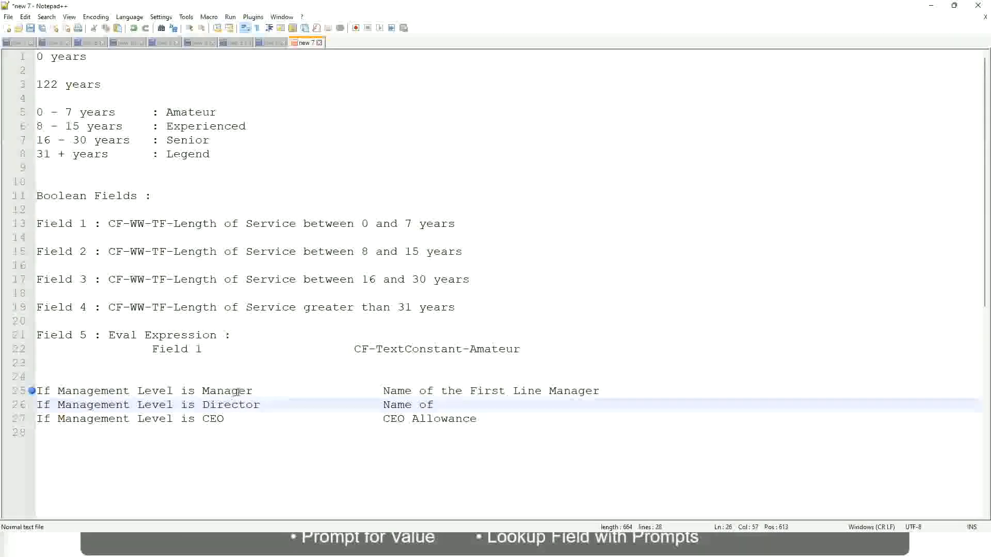
- Change the Manager line's outcome to "Name of the Second Line Manager" and complete the Director line's outcome as "Name of Manager"
double_click(485, 391)
type("Second")
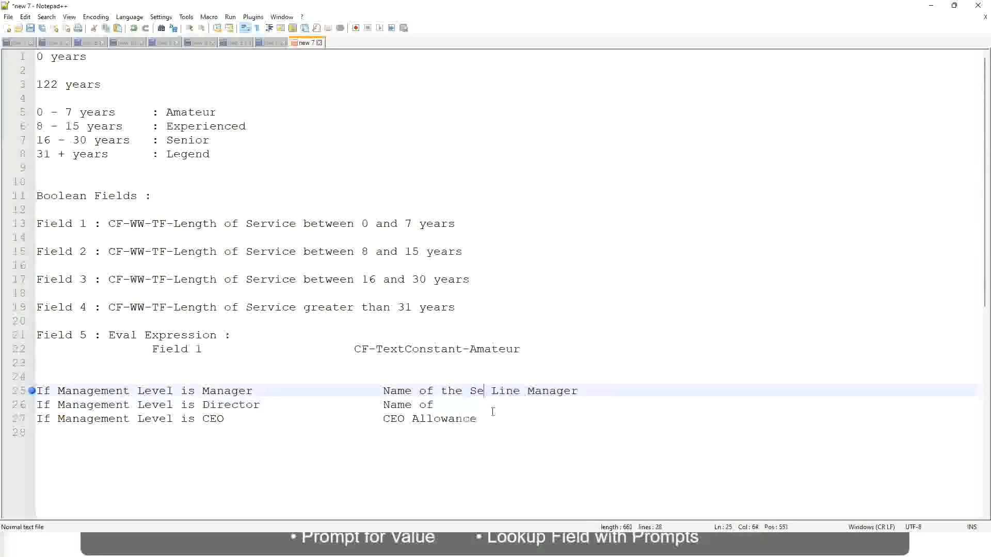
key("BackSpace")
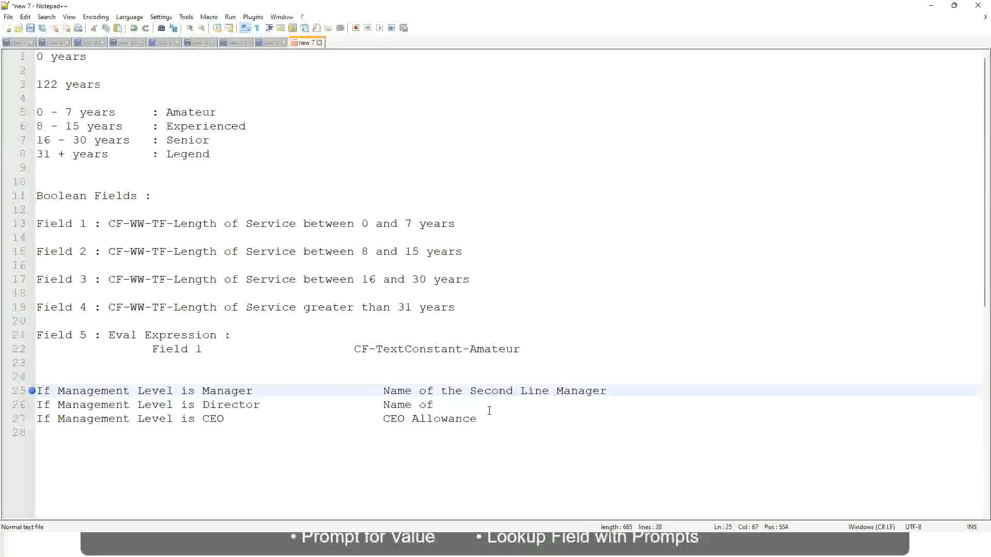
left_click(448, 404)
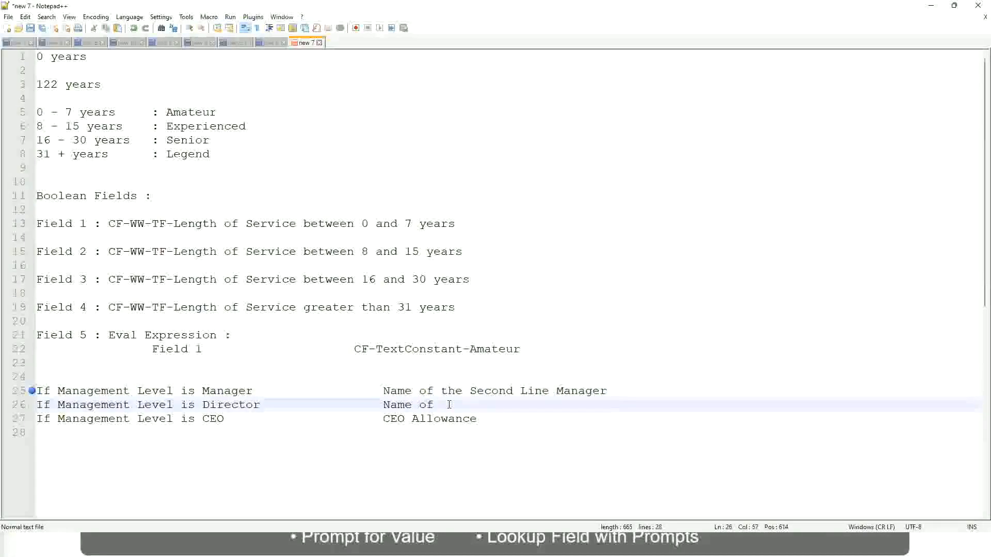
type("Manager")
- Replace the CEO line's outcome with "name of CEO/Himself/Herself"
left_click(247, 419)
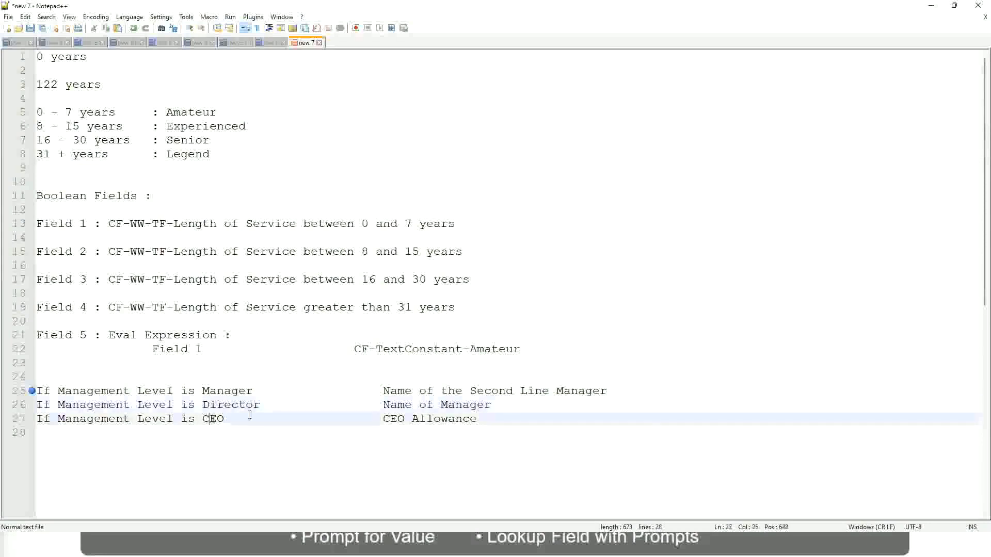
left_click_drag(383, 418, 491, 419)
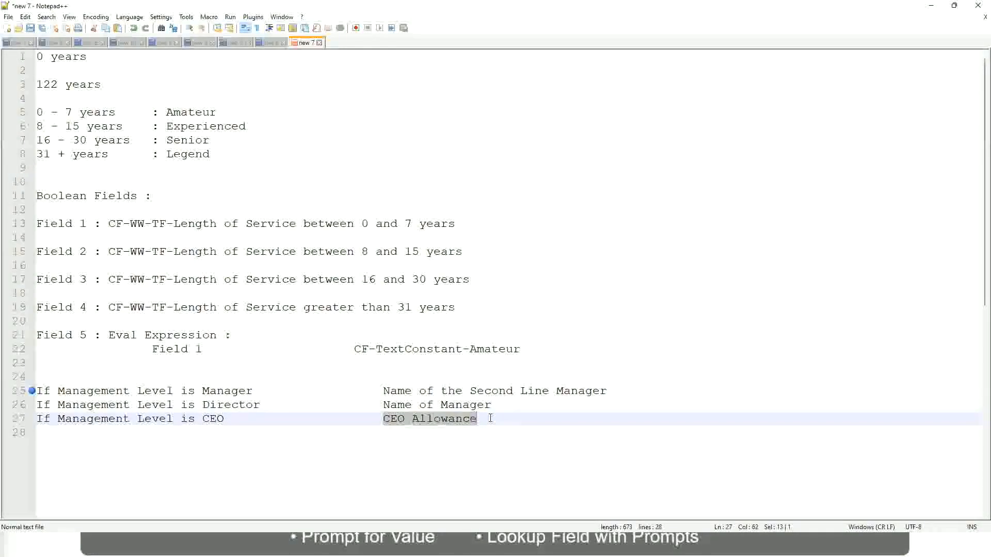
type("name of CEO")
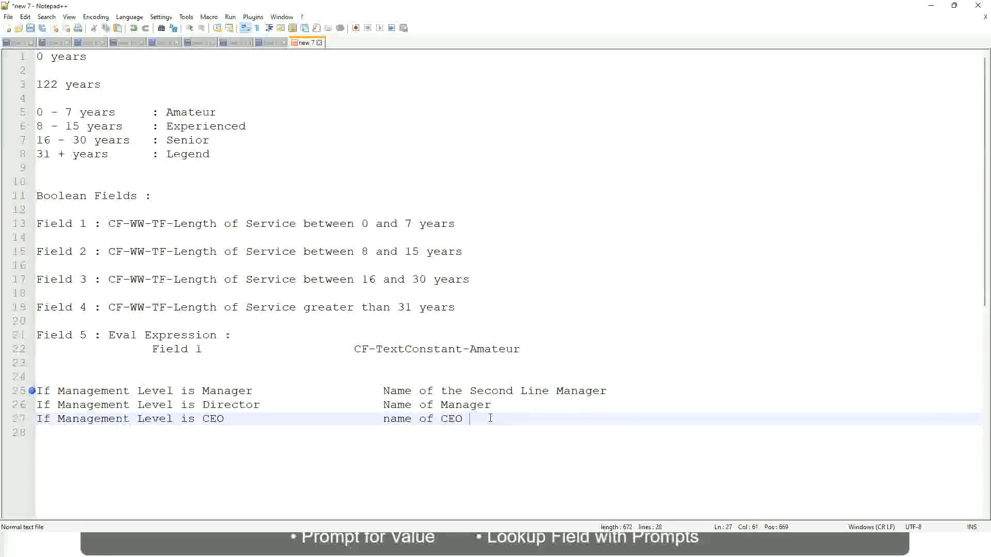
key("BackSpace")
type("/Himself/Herself")
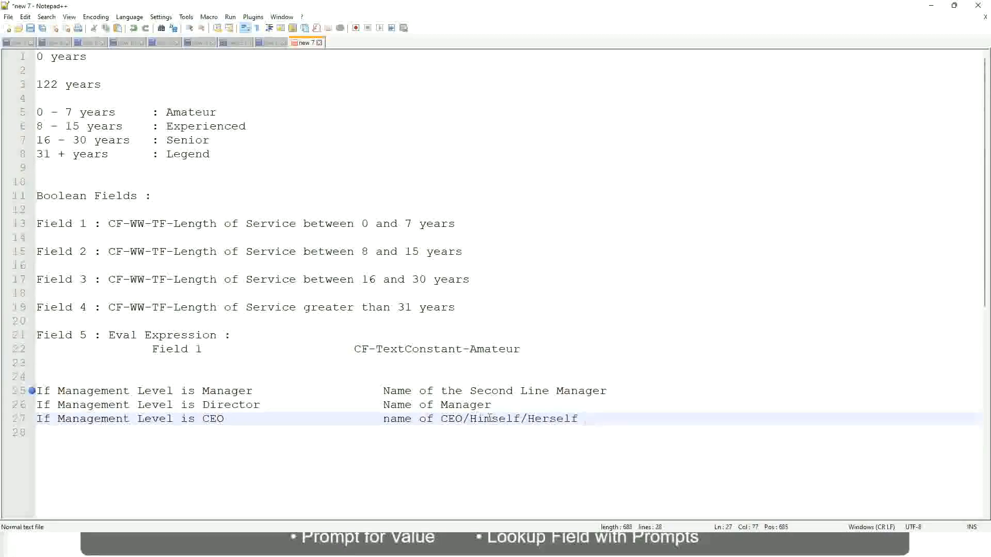
- Review the Manager, Director and CEO rules, matching each Management Level condition with its outcome
left_click(361, 422)
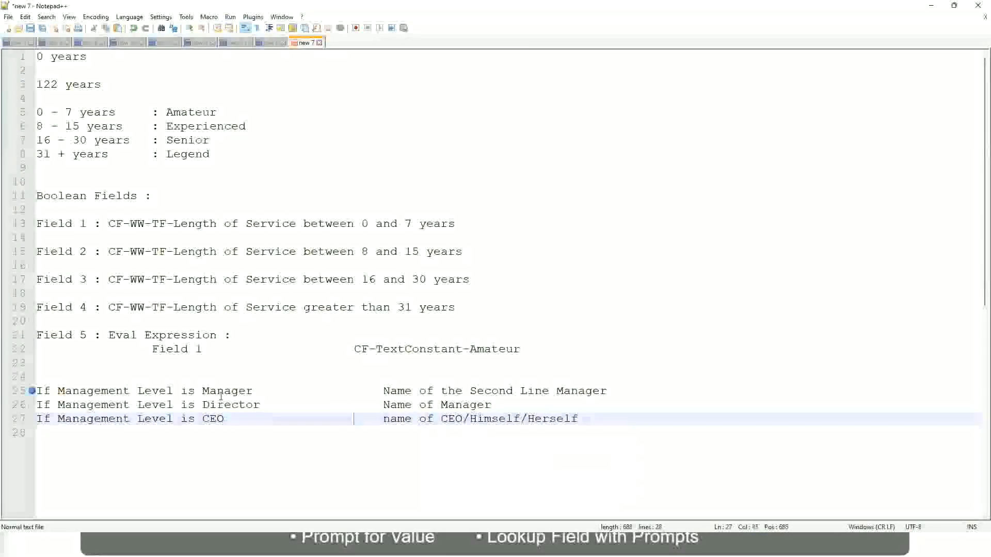
left_click(150, 392)
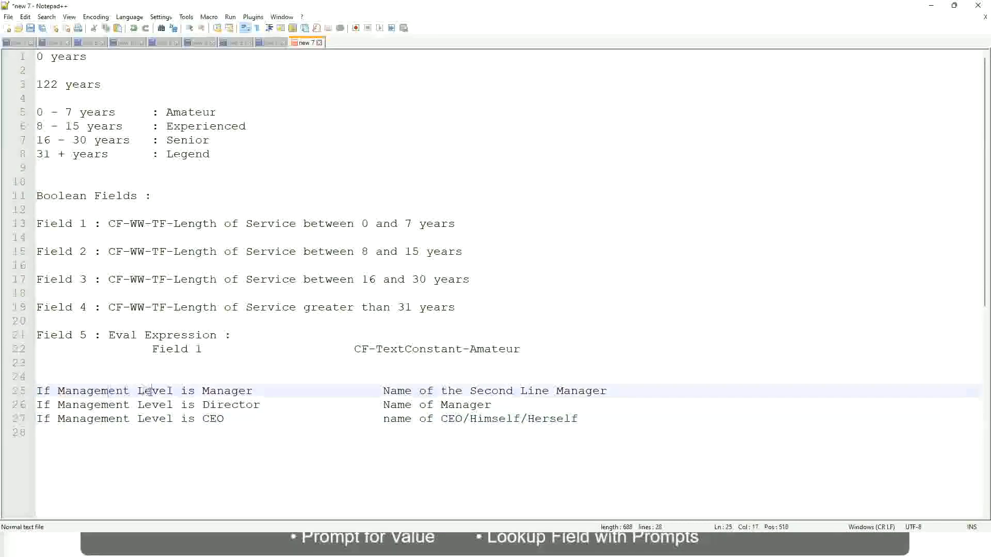
left_click(231, 392)
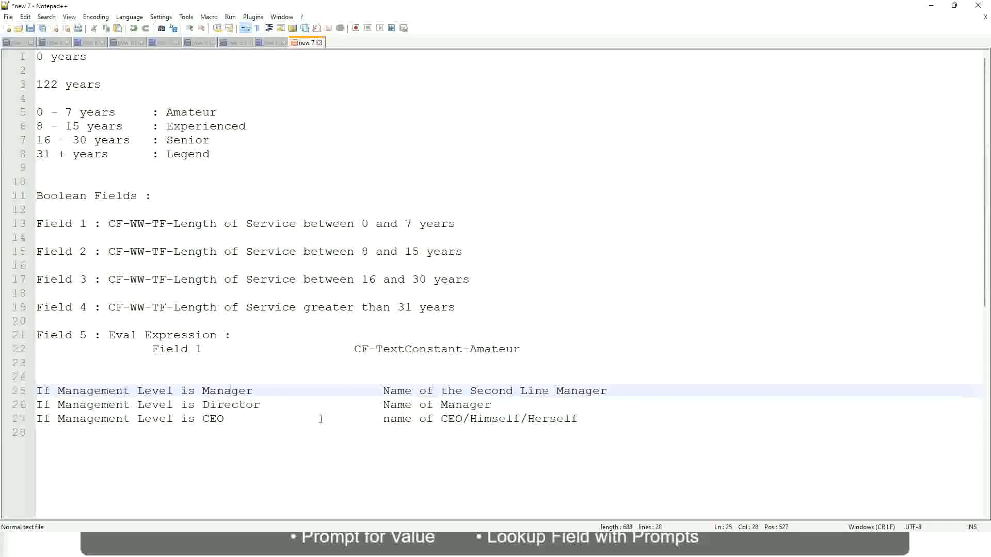
left_click(118, 407)
left_click(244, 405)
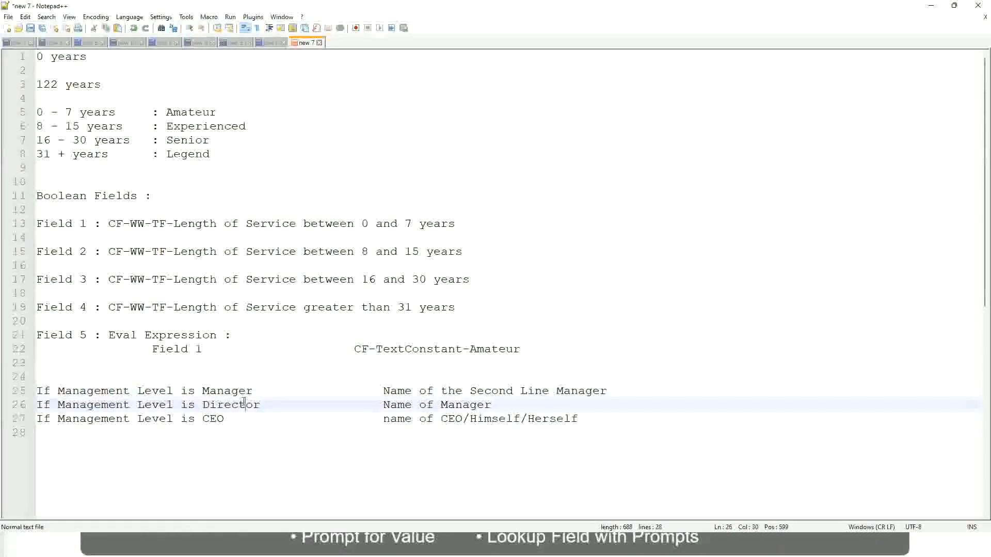
left_click(492, 405)
left_click(223, 406)
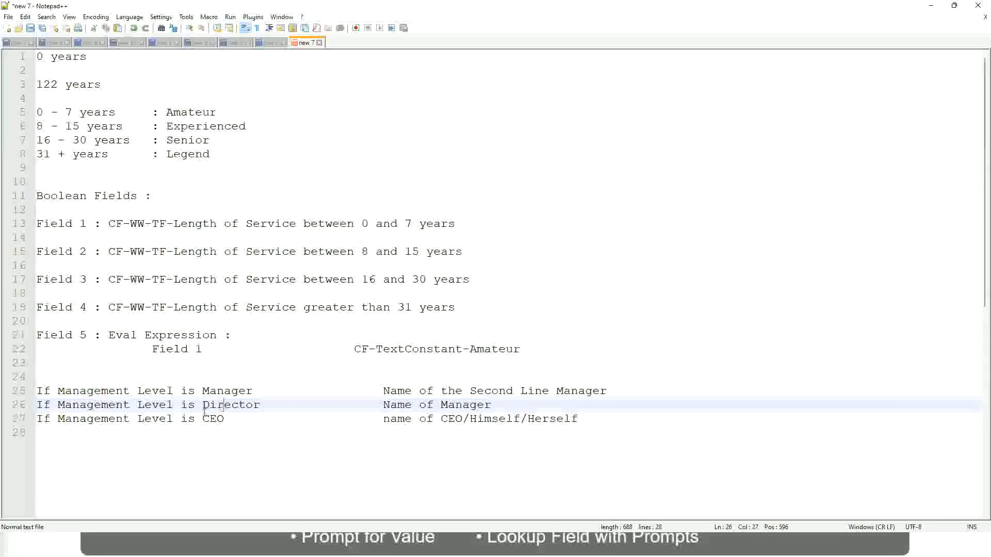
left_click(214, 420)
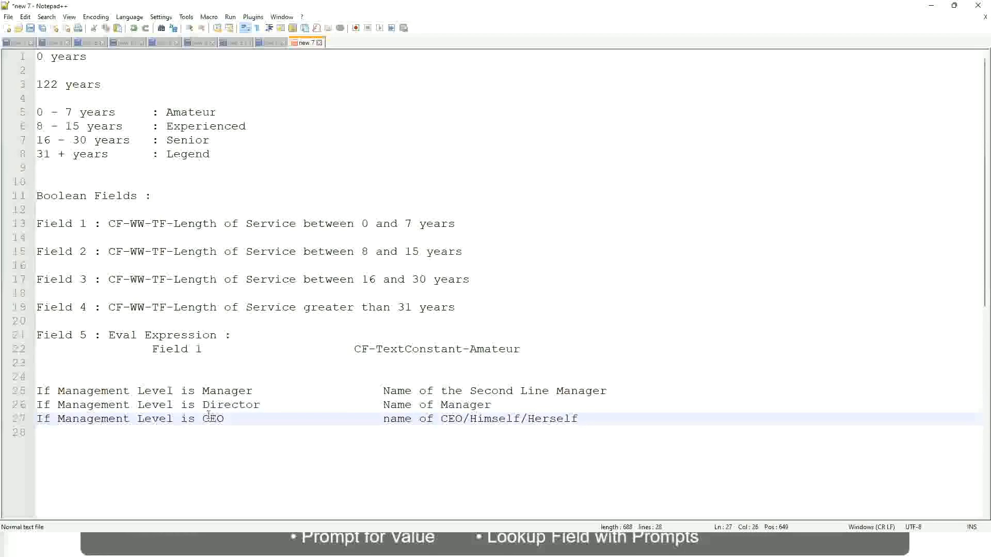
left_click(464, 421)
key("End")
left_click_drag(599, 417, 32, 392)
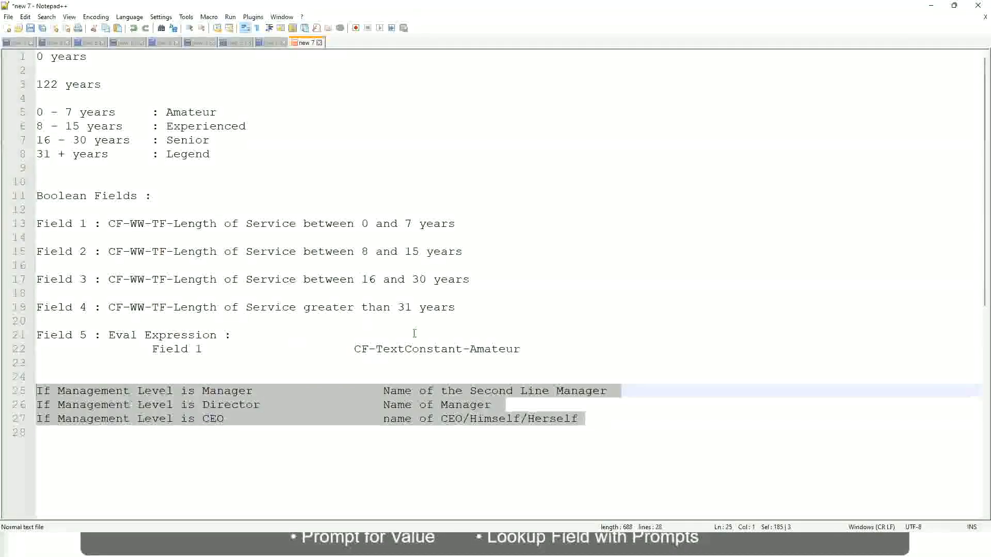
- Examine the Manager rule's outcome "Name of the Second Line Manager" as a value that depends on the worker
left_click(418, 392)
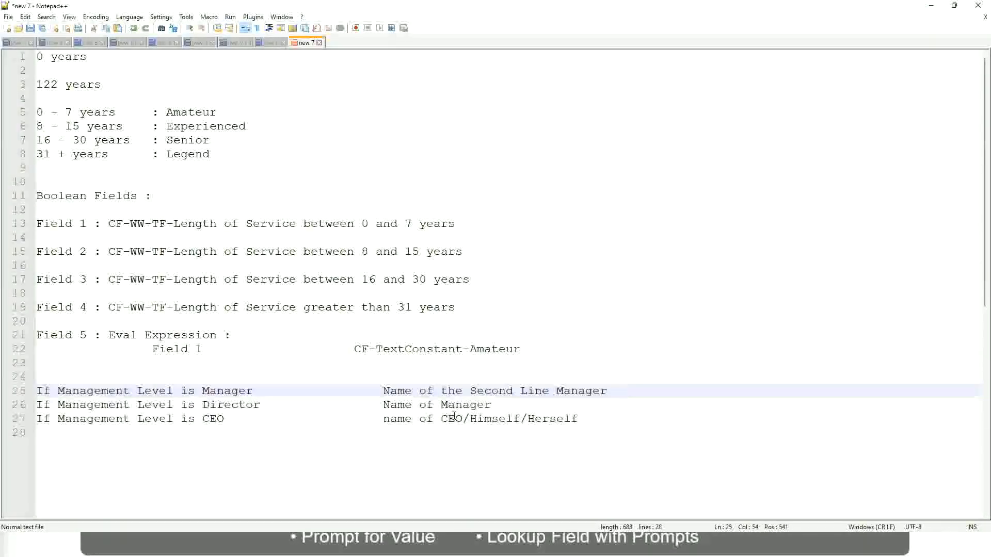
left_click(383, 391)
left_click_drag(383, 391, 608, 391)
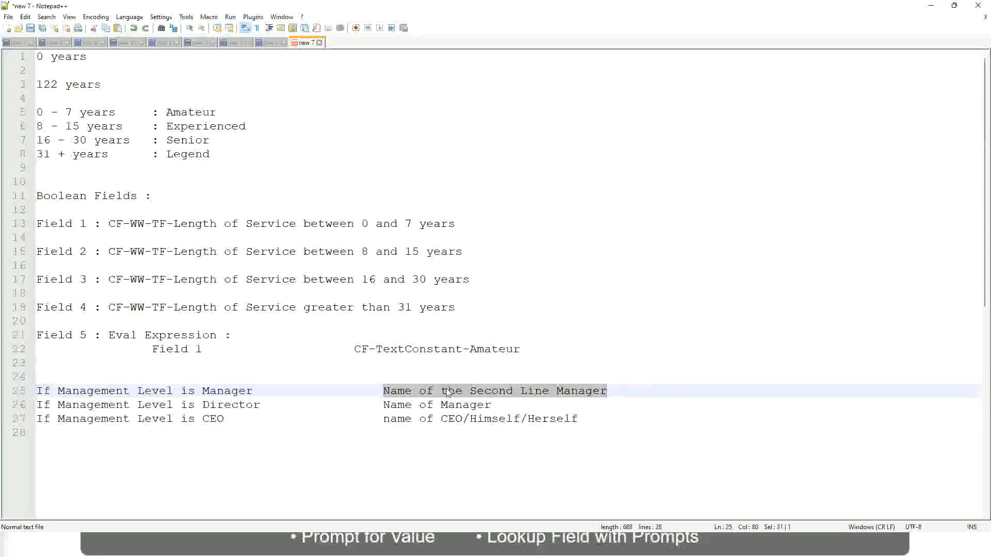
left_click(463, 396)
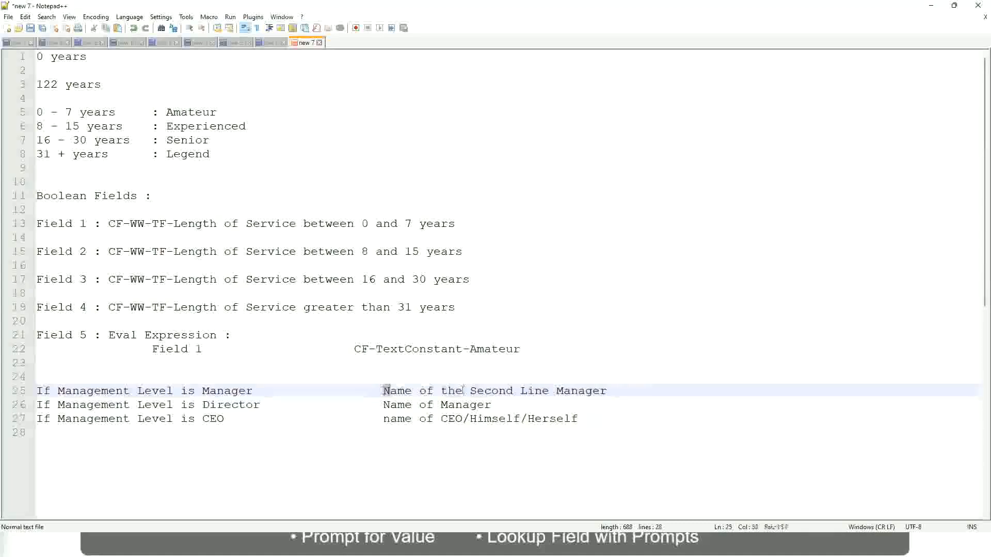
left_click_drag(383, 391, 610, 391)
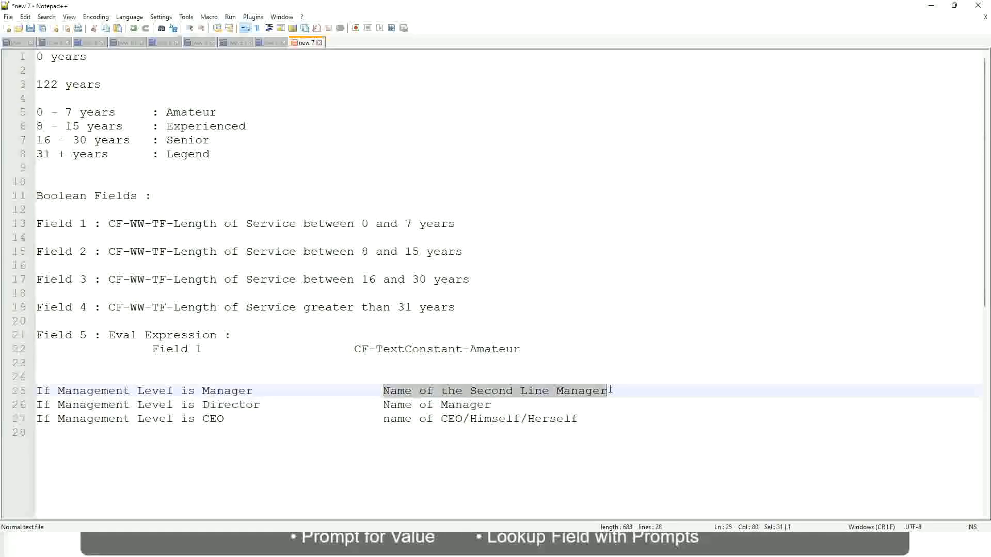
left_click(508, 394)
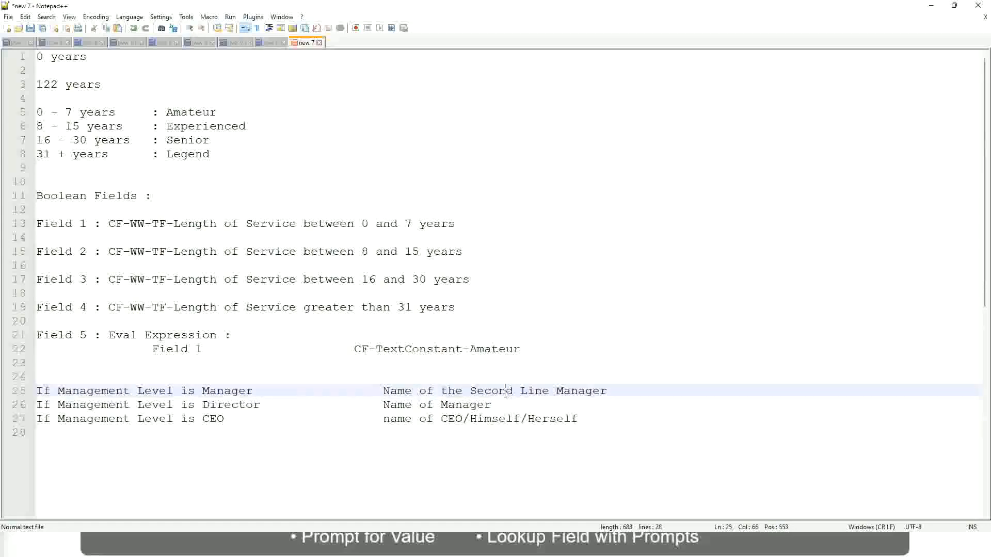
left_click(258, 391)
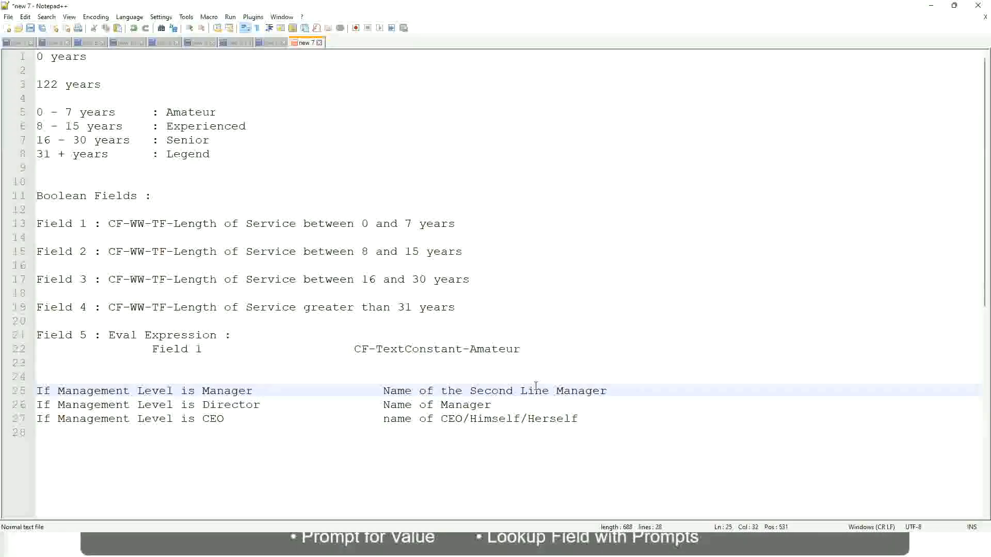
left_click(508, 391)
left_click_drag(543, 390, 549, 390)
left_click(623, 389)
left_click(584, 387)
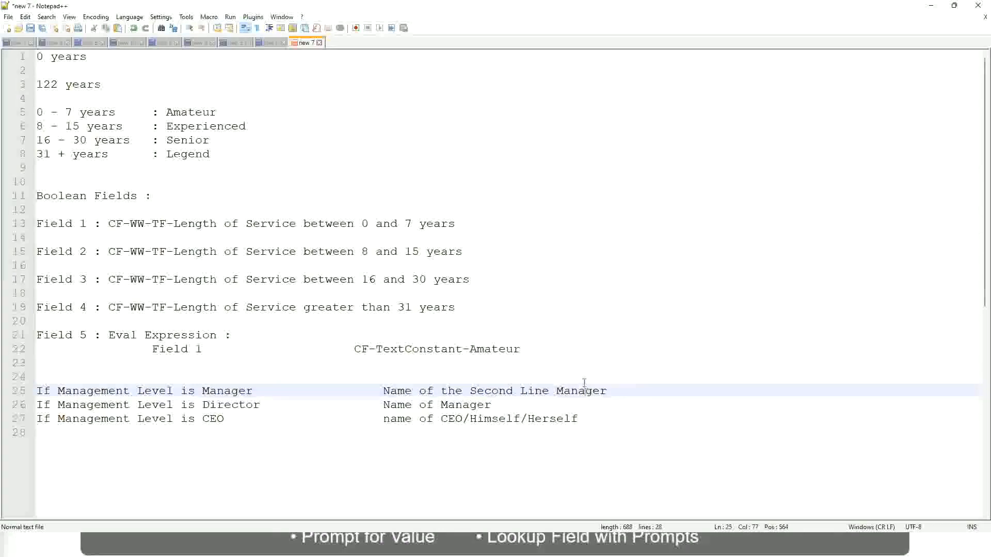
- Compare the fixed experience band labels, Amateur to Legend, with the outcomes of the three Management Level rules
double_click(191, 112)
double_click(194, 126)
double_click(194, 140)
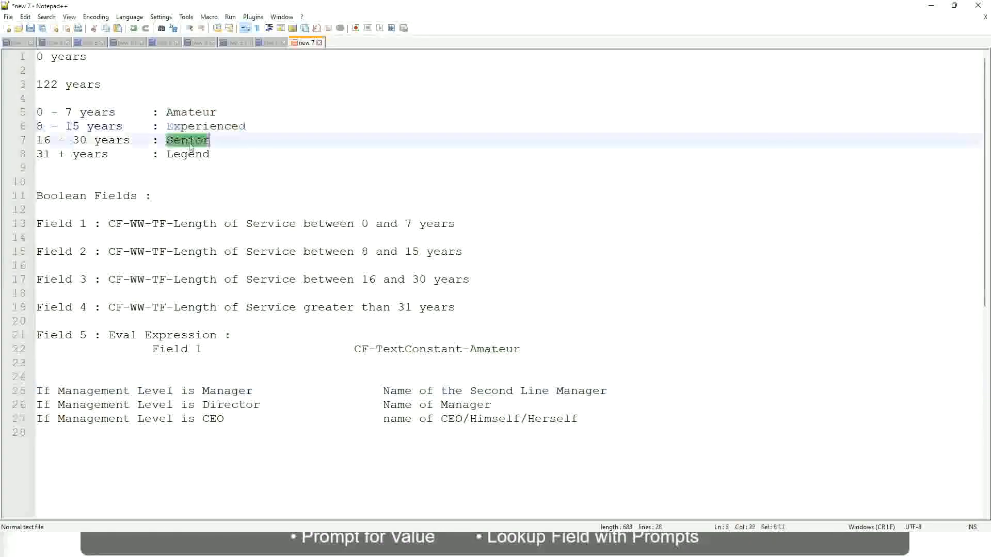
left_click(188, 154)
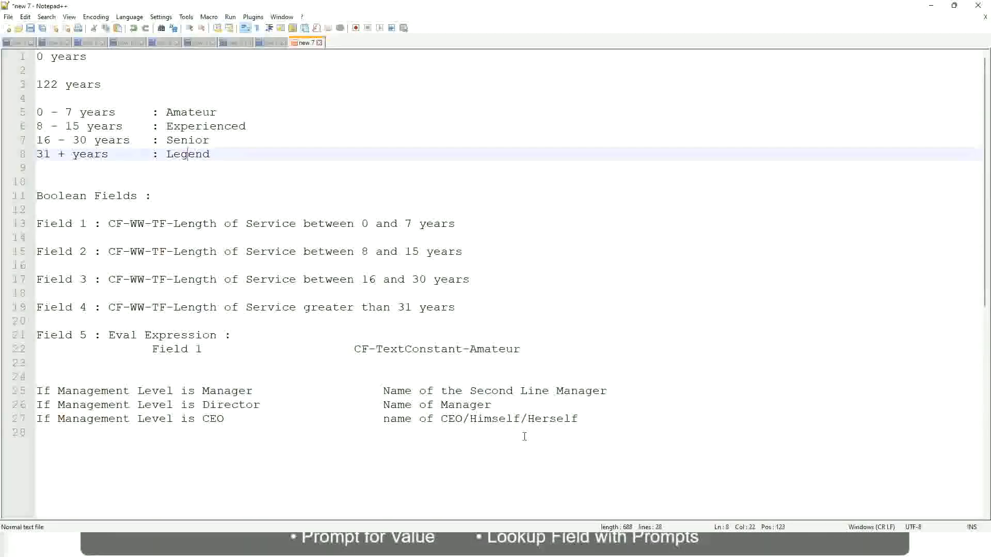
left_click(507, 419)
left_click(476, 405)
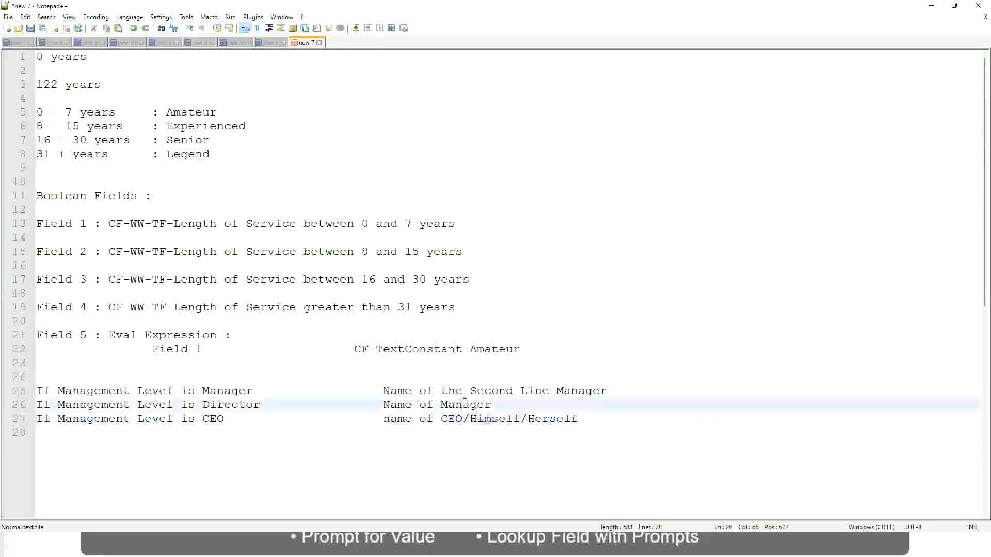
left_click(476, 393)
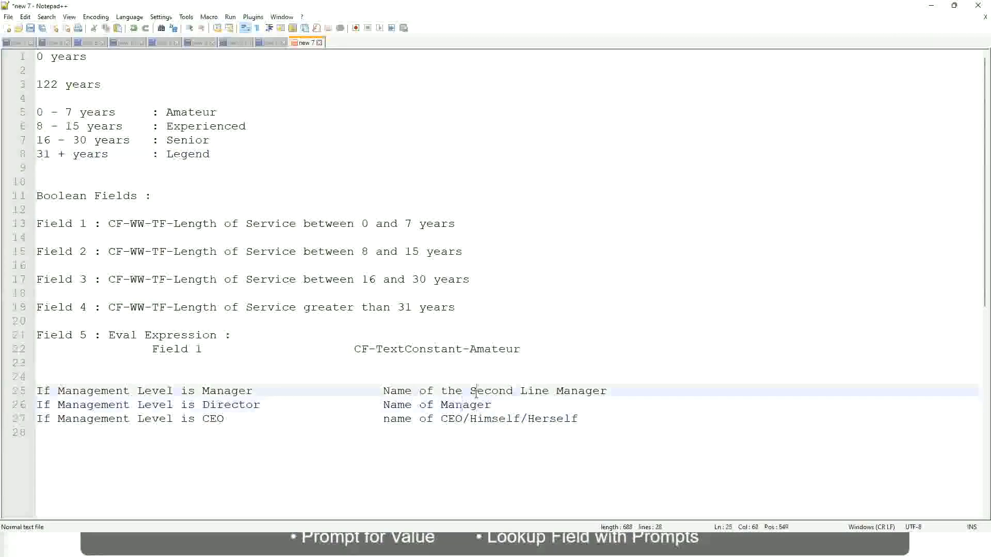
left_click(269, 412)
- Switch to Workday, copy the name of the saved Lookup Range Band field for experience bands, and close its save confirmation
key("alt+Tab")
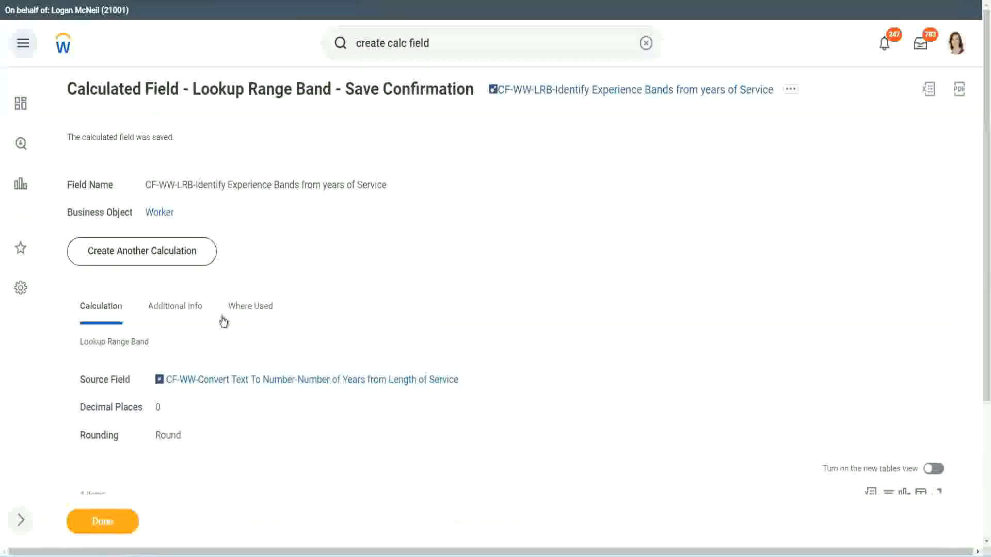
scroll(367, 175, "down", 4)
scroll(385, 198, "up", 4)
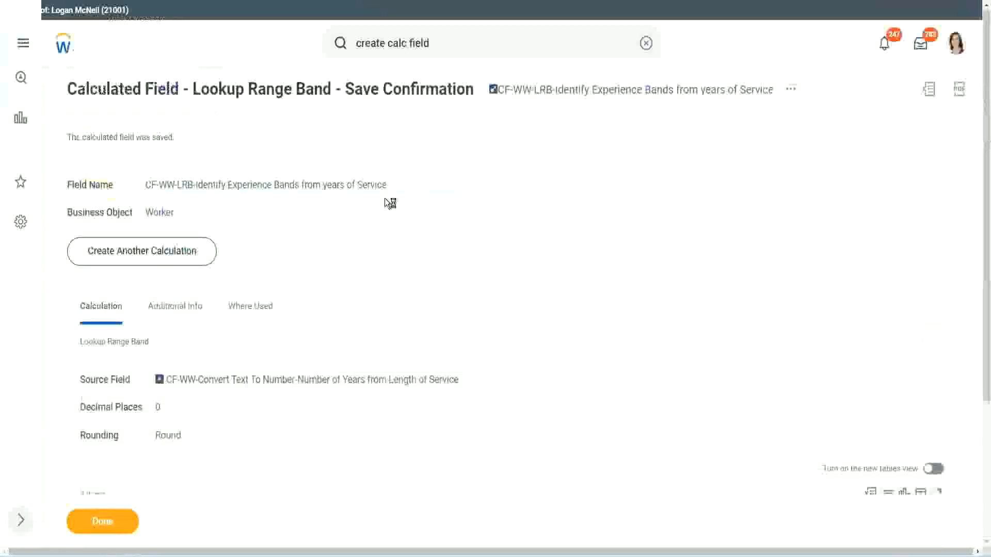
right_click(581, 97)
left_click(613, 155)
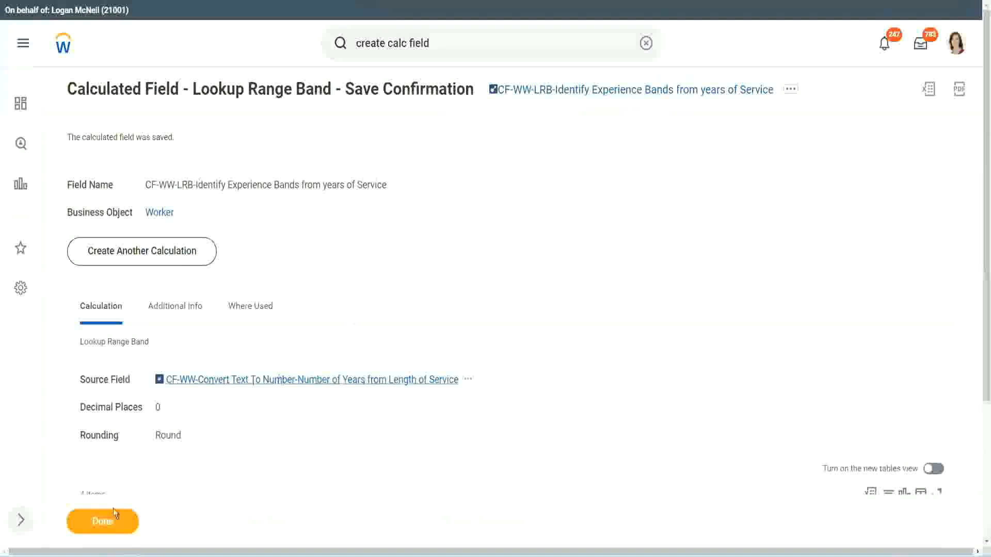
left_click(98, 526)
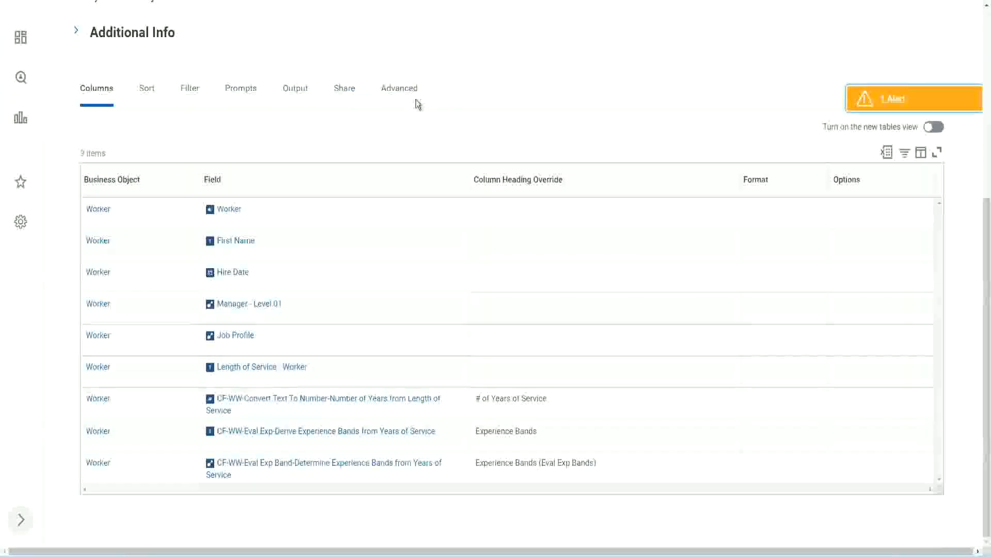
- Open the WW Employee Details custom report for editing
scroll(432, 129, "up", 5)
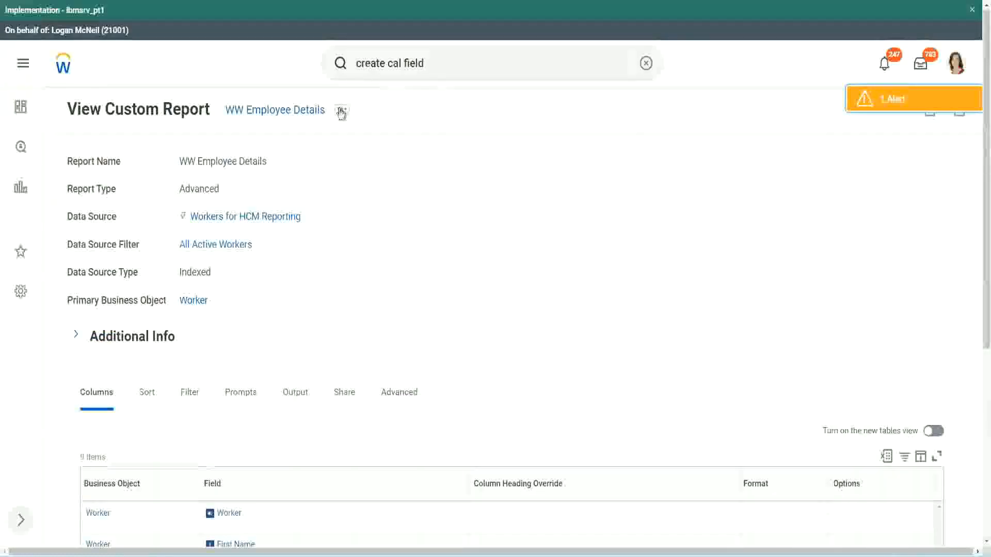
left_click(342, 112)
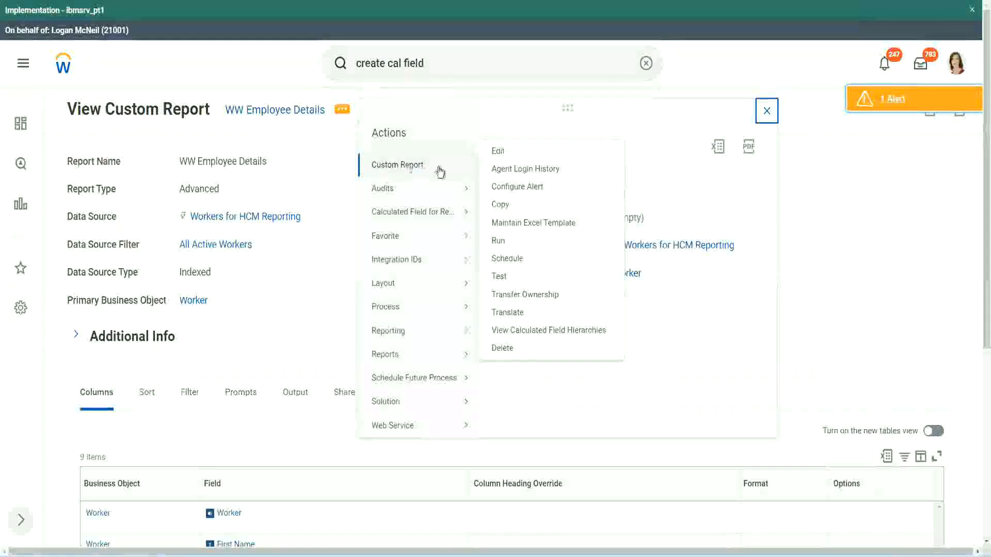
left_click(500, 151)
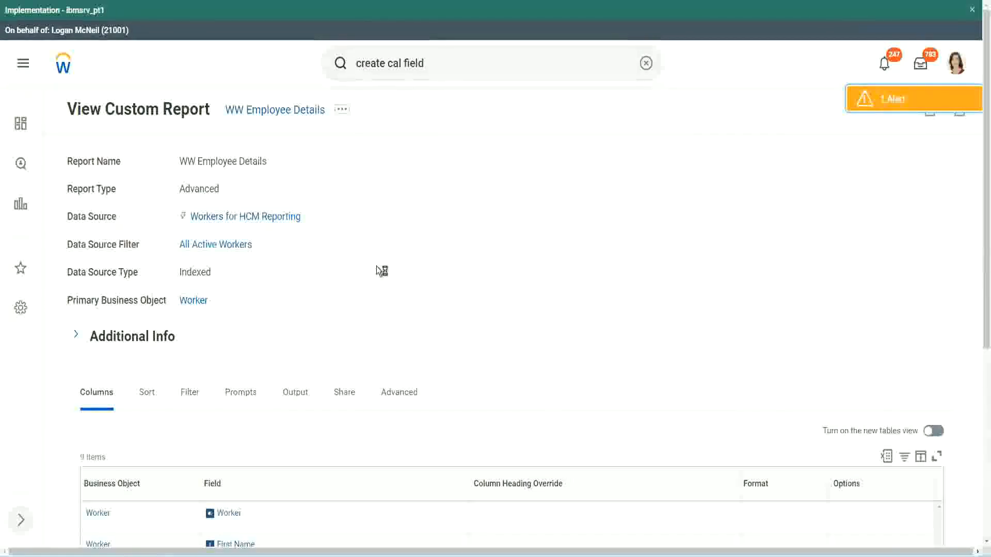
scroll(377, 268, "down", 5)
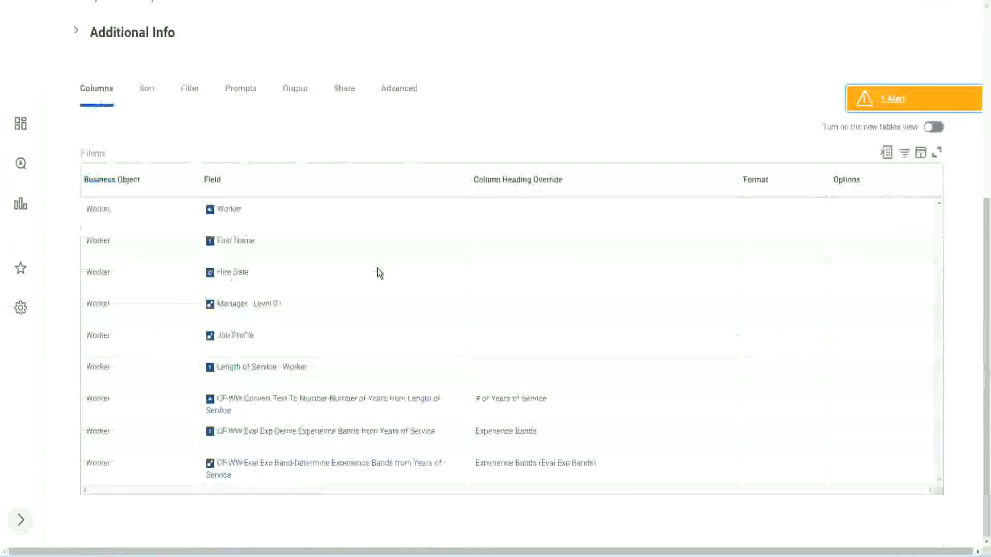
- Add a new Worker row below the "Experience Bands (Eval Exp Bands)" column in the report's column list
scroll(372, 287, "down", 8)
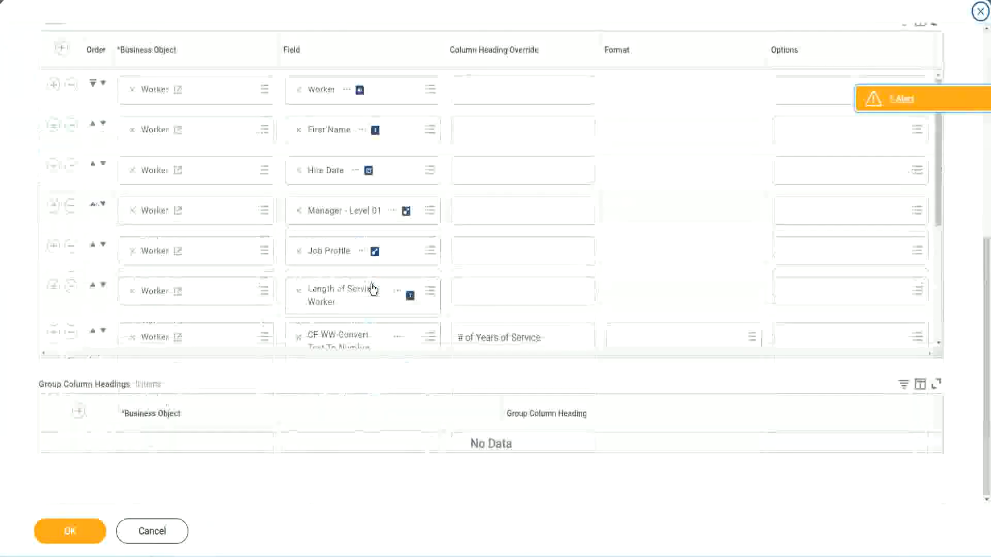
scroll(228, 299, "down", 5)
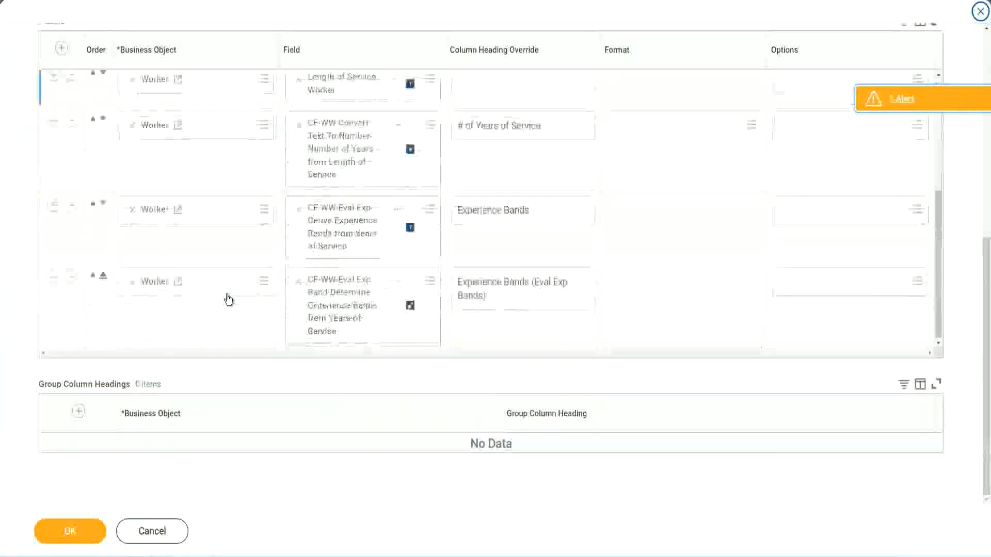
left_click(53, 277)
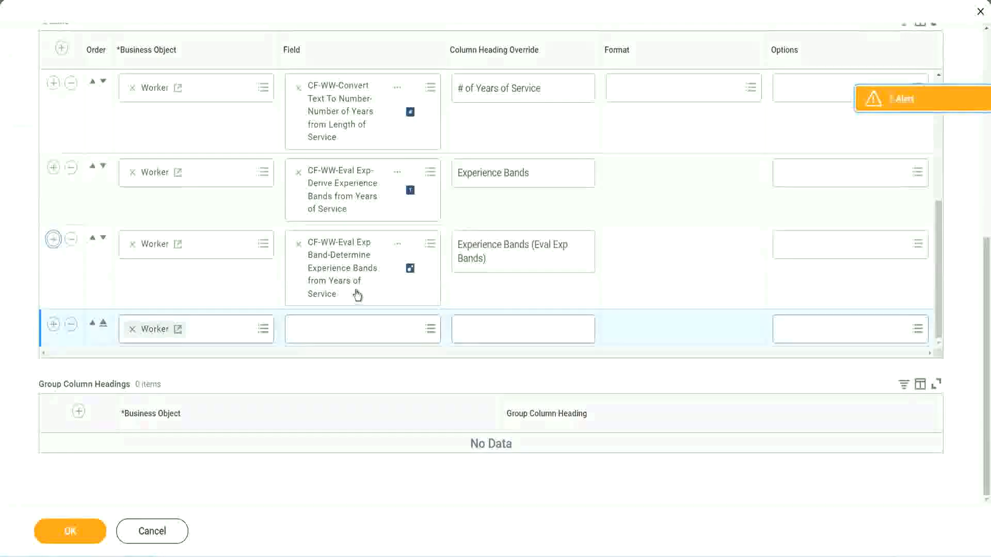
- Set the new Worker row's field to the copied calculated field CF-WW-LRB-Identify Experience Bands from years of Service
left_click(336, 332)
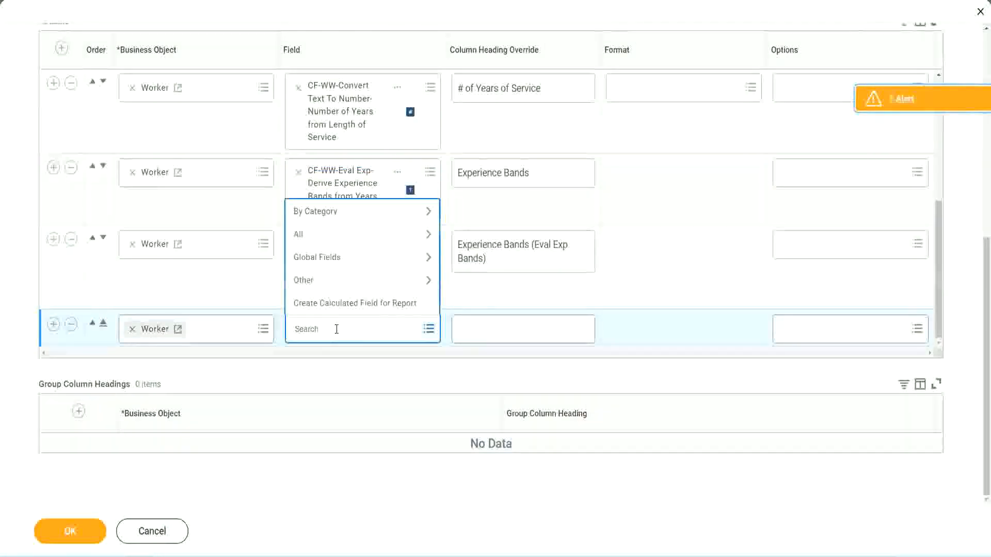
key("ctrl+v")
key("Return")
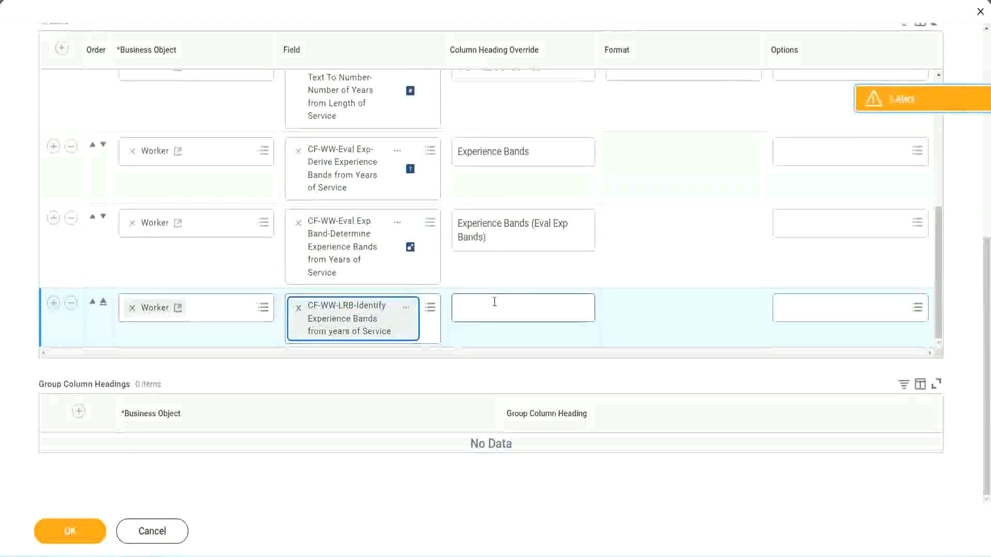
- Enter "Experience Bands (LRB)" as the column heading override for the new Lookup Range Band row
left_click(494, 302)
type("Ex")
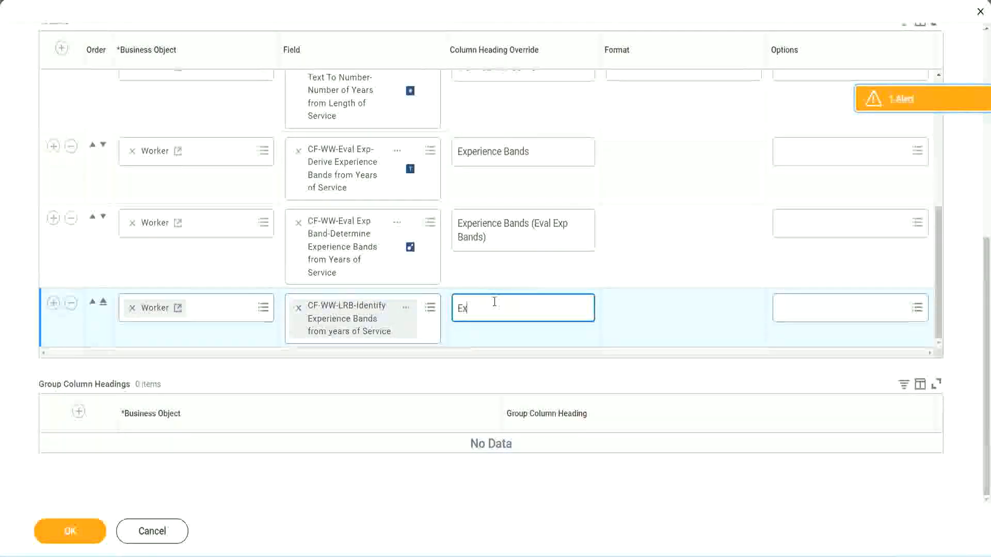
type("perienc")
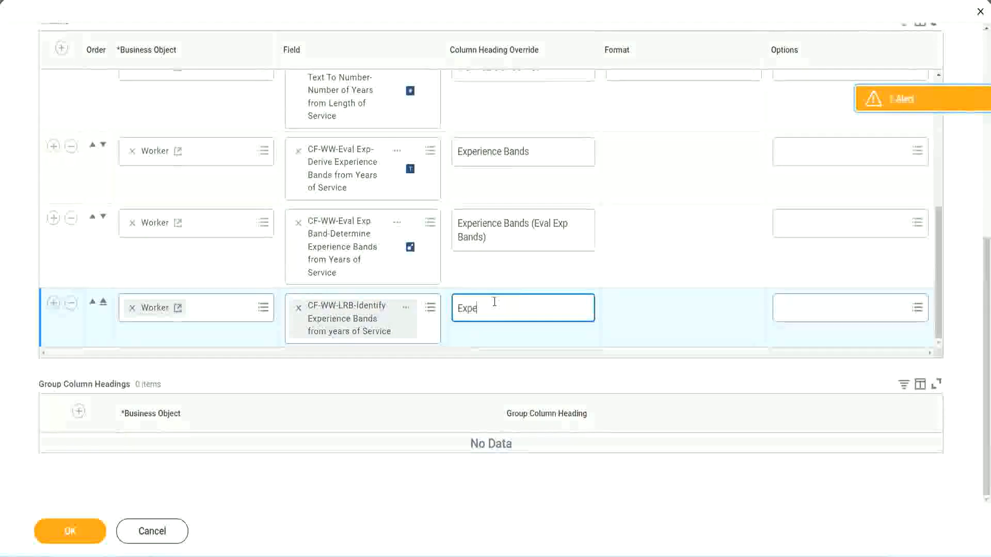
key("BackSpace")
key("BackSpace")
key("BackSpace")
key("BackSpace")
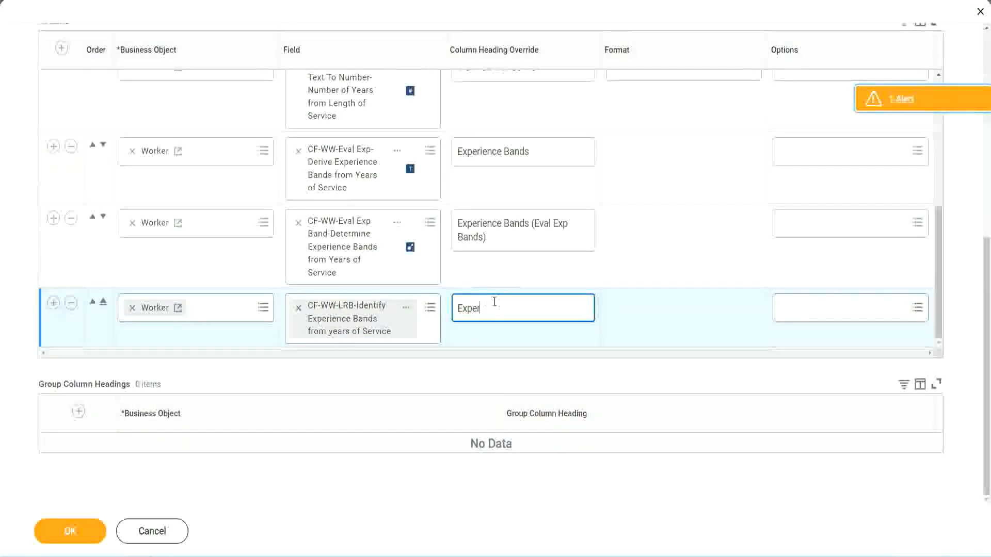
type("ience Band")
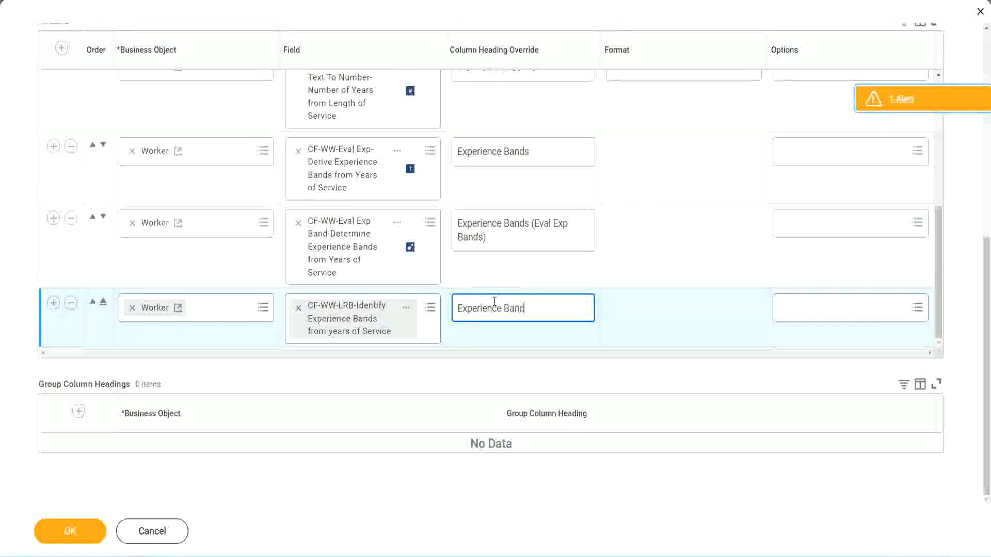
type("s (LRB)")
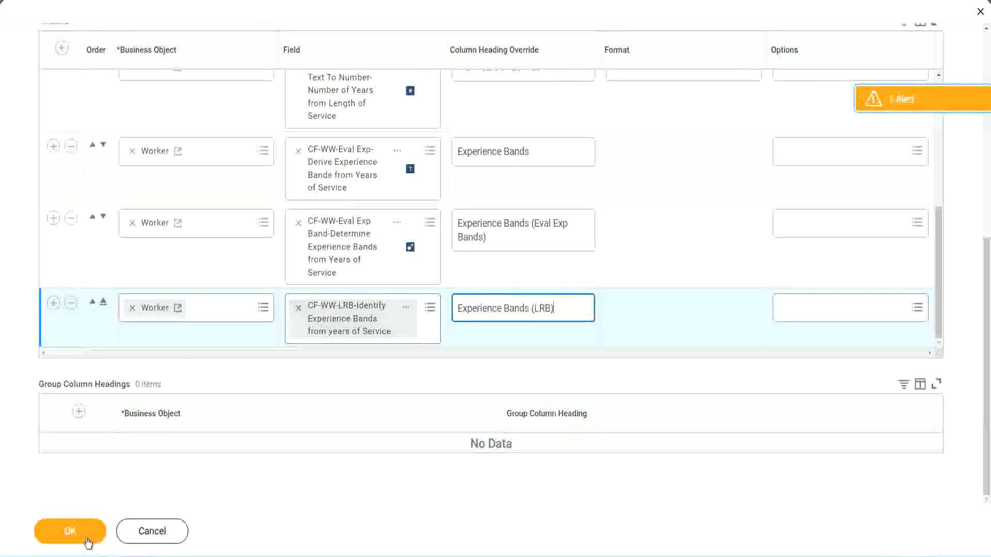
- Save the edited report definition and run WW Employee Details with all worker type prompts left blank
left_click(70, 532)
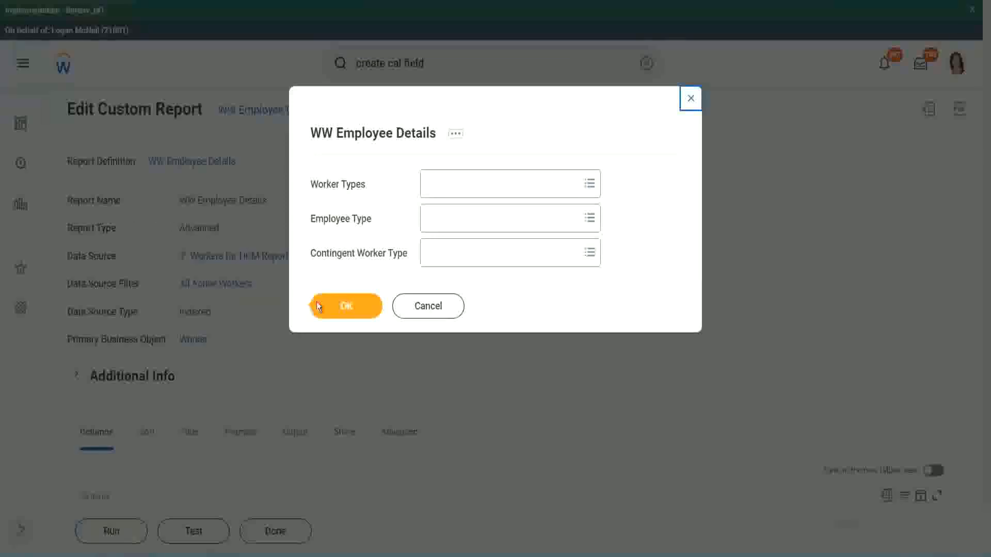
left_click(352, 309)
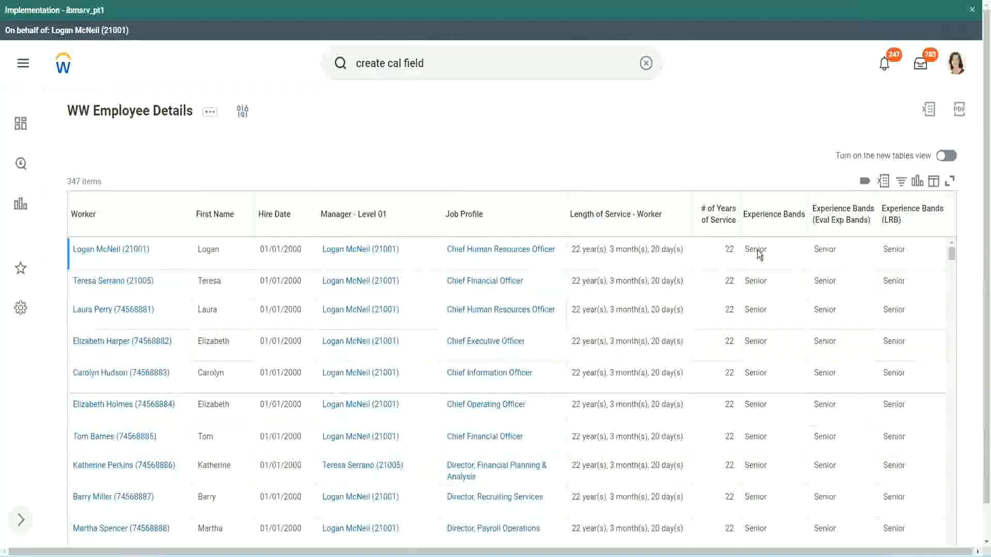
- Compare the Experience Bands, Experience Bands (Eval Exp Bands) and Experience Bands (LRB) columns against the years of service across the workers
double_click(758, 249)
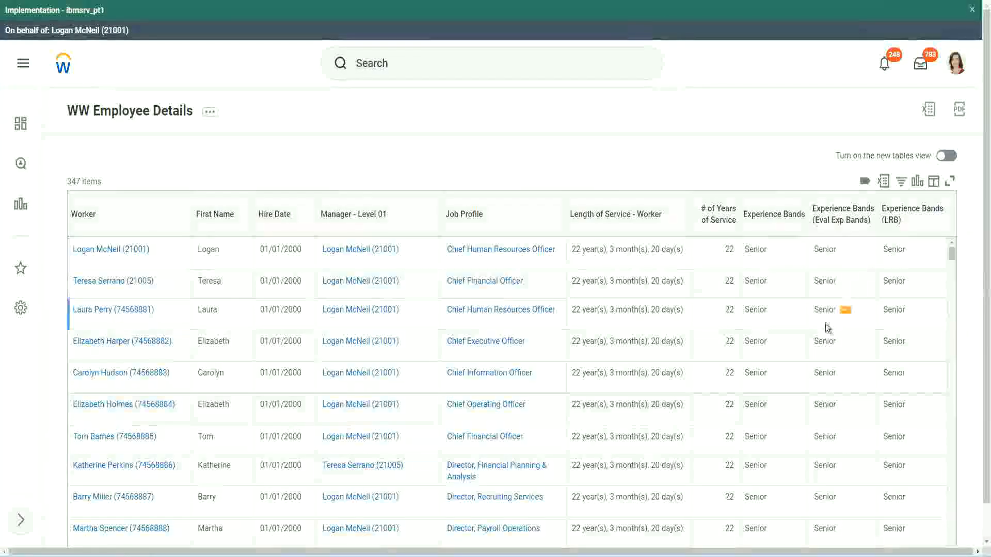
scroll(825, 325, "down", 5)
scroll(819, 349, "down", 5)
scroll(819, 349, "down", 3)
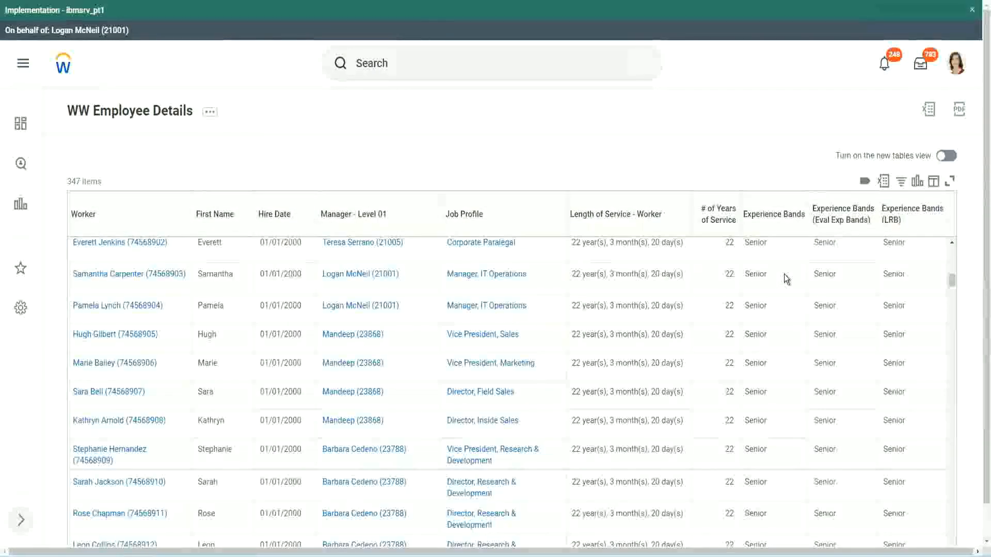
scroll(779, 424, "down", 3)
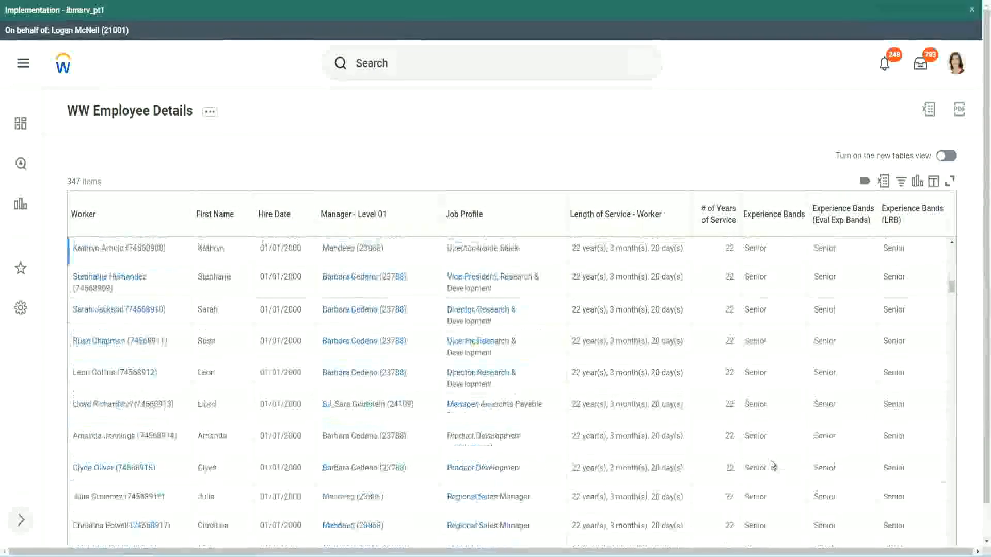
scroll(775, 370, "down", 1)
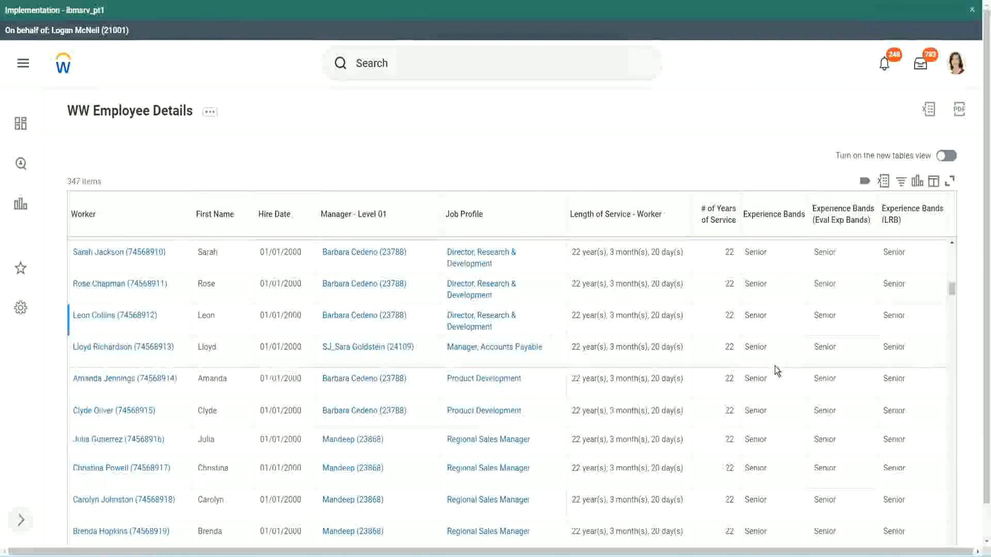